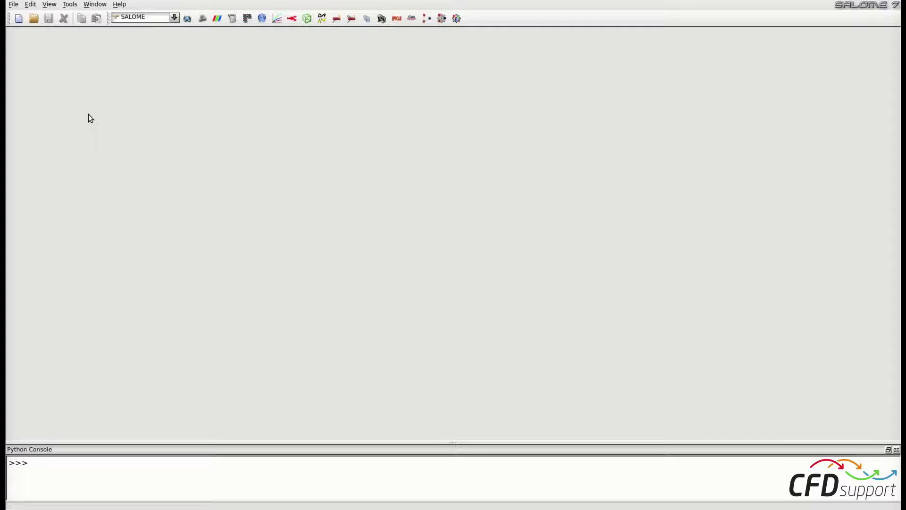
Step: Open the study part3.hdf, activate the Geometry module and expand its object tree
{"action": "left_click", "coordinate": [16, 4]}
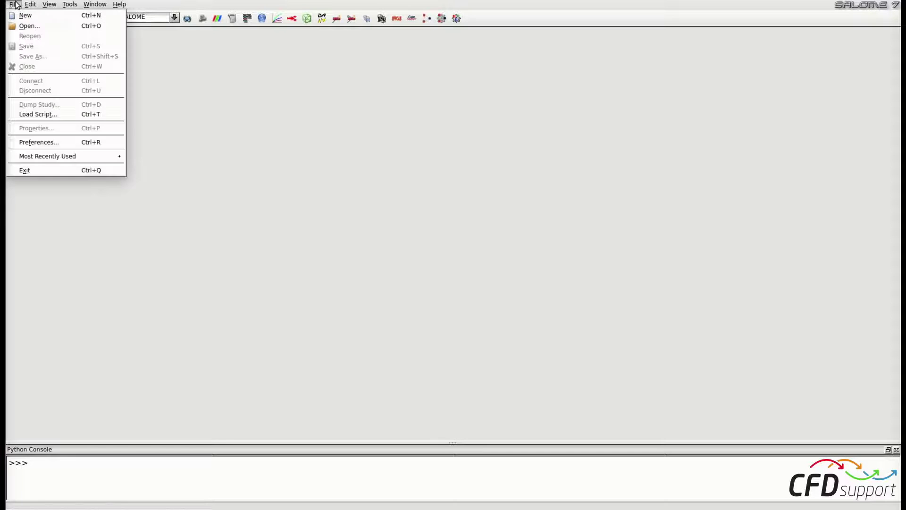
{"action": "left_click", "coordinate": [23, 27]}
{"action": "left_click", "coordinate": [360, 156]}
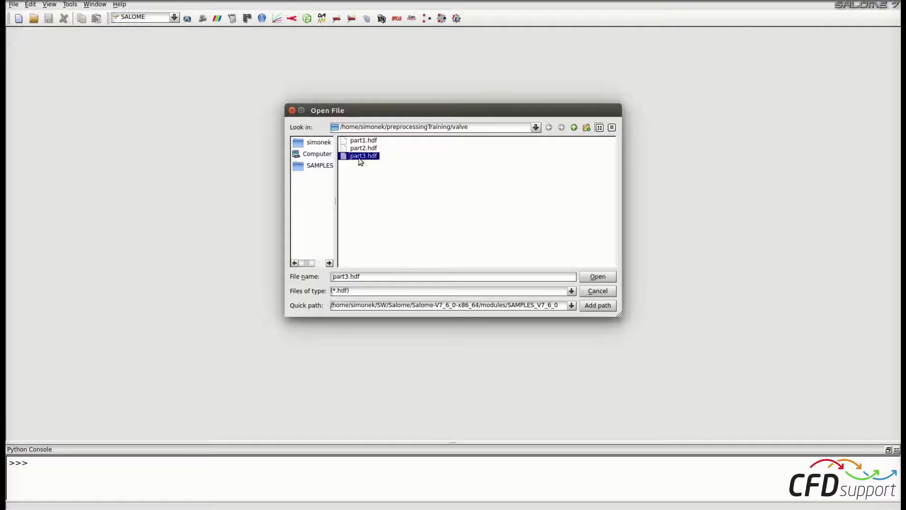
{"action": "left_click", "coordinate": [598, 276]}
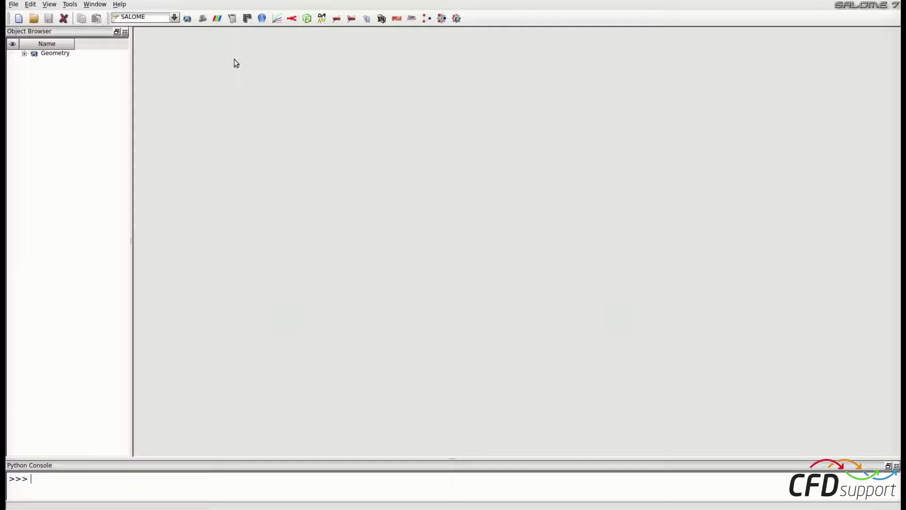
{"action": "left_click", "coordinate": [188, 18]}
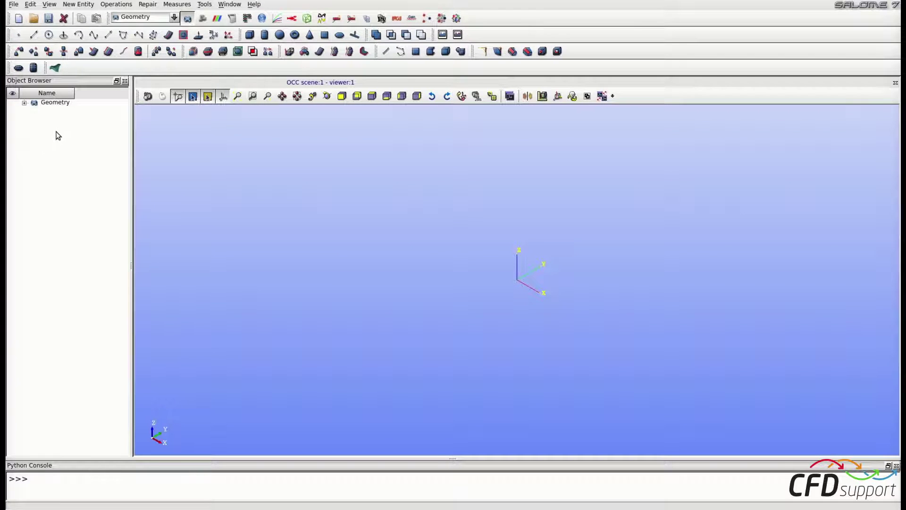
{"action": "left_click", "coordinate": [25, 103]}
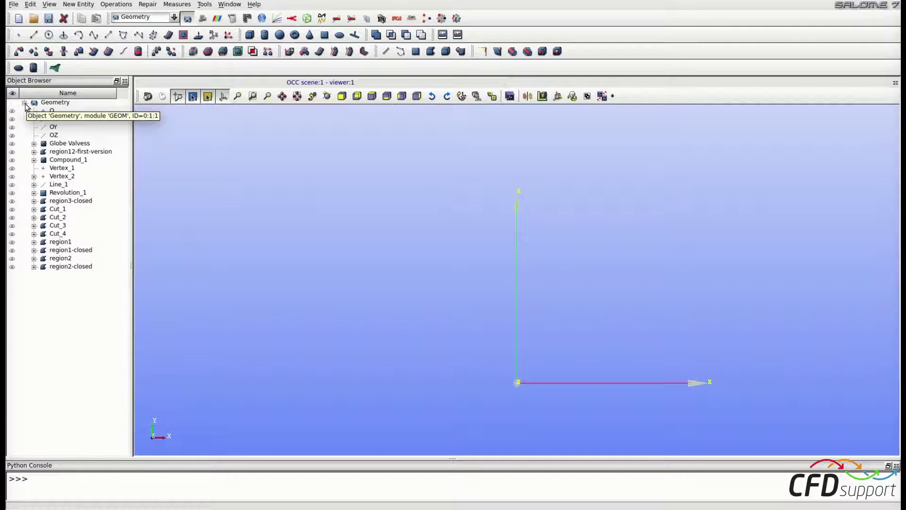
Step: Show all the faces listed under region3-closed in the 3D view
{"action": "left_click", "coordinate": [34, 201]}
{"action": "left_click_drag", "start_coordinate": [66, 211], "coordinate": [74, 304]}
{"action": "right_click", "coordinate": [69, 270]}
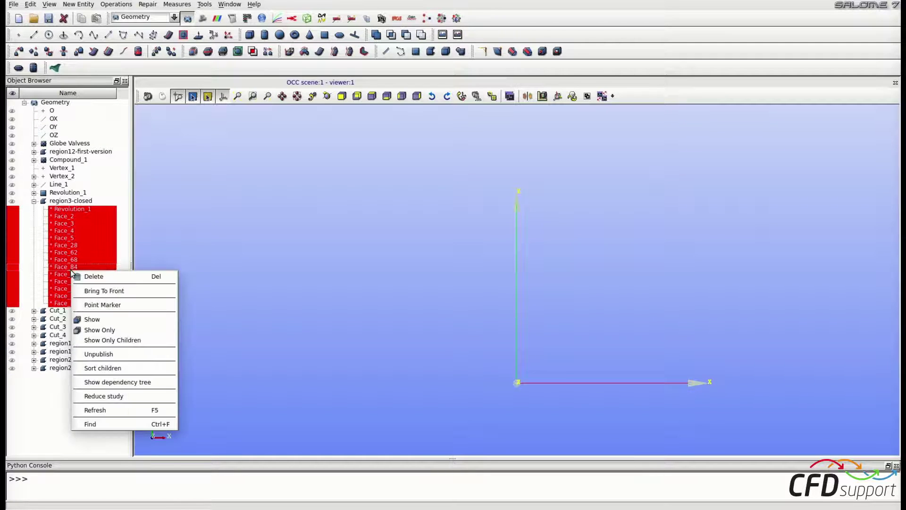
{"action": "left_click", "coordinate": [93, 322]}
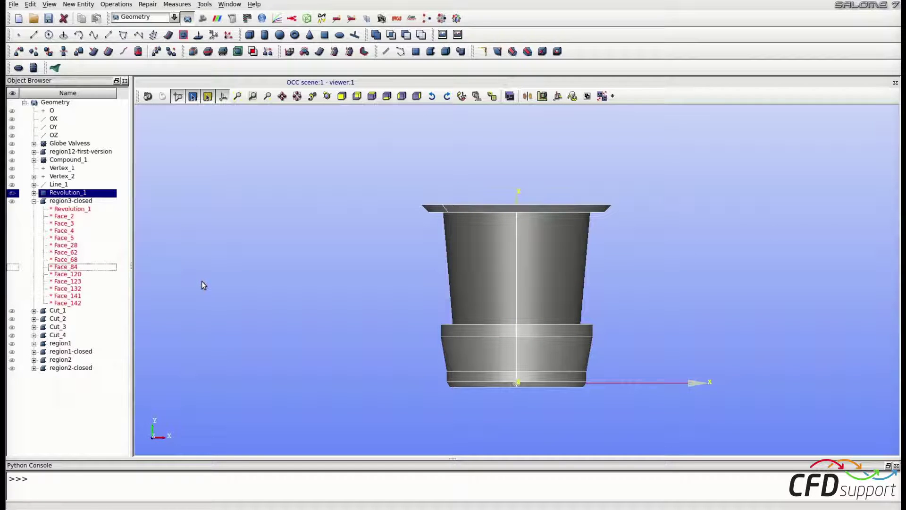
Step: Hide the top rim face of the revolved body and select the remaining displayed model
{"action": "left_click", "coordinate": [163, 96]}
{"action": "left_click_drag", "start_coordinate": [465, 269], "coordinate": [474, 334]}
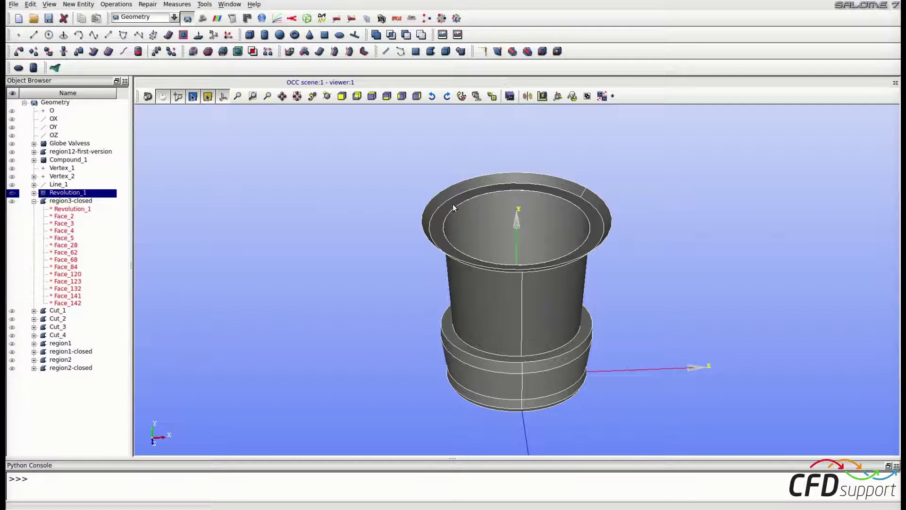
{"action": "left_click", "coordinate": [371, 211]}
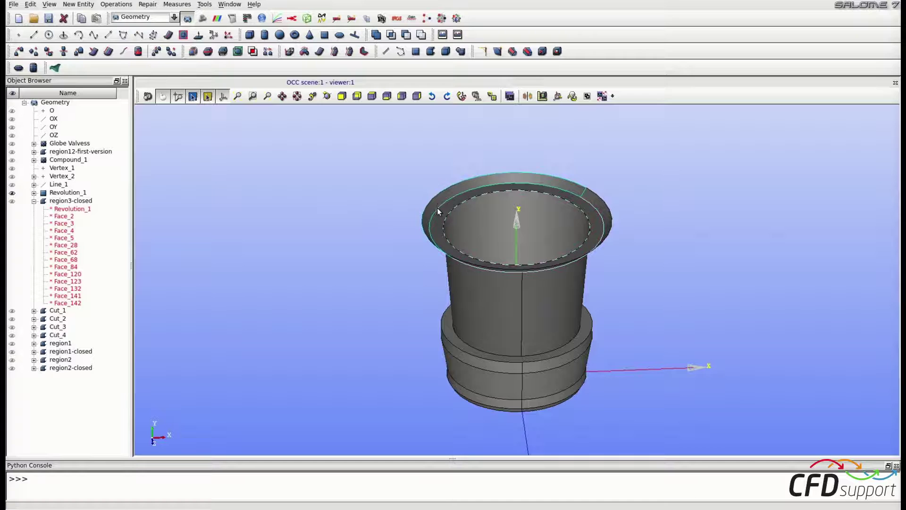
{"action": "right_click", "coordinate": [621, 190]}
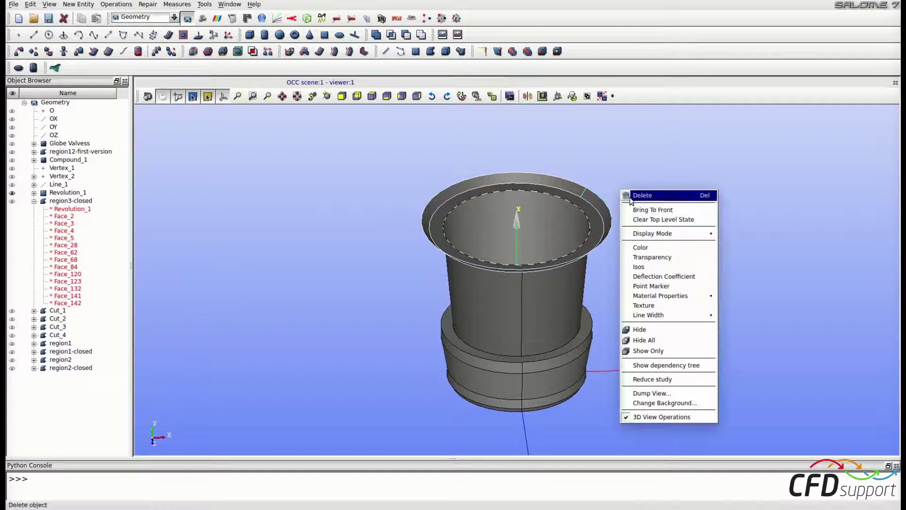
{"action": "left_click", "coordinate": [650, 330]}
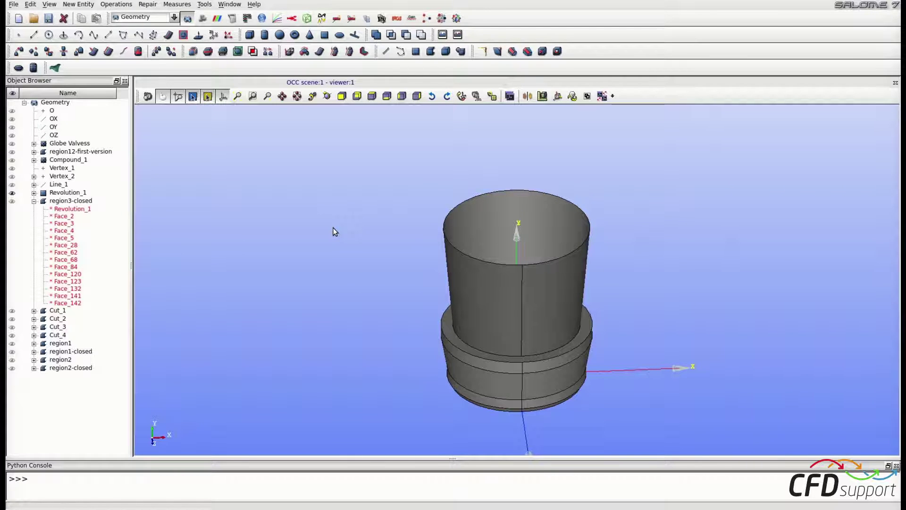
{"action": "left_click_drag", "start_coordinate": [259, 132], "coordinate": [840, 432]}
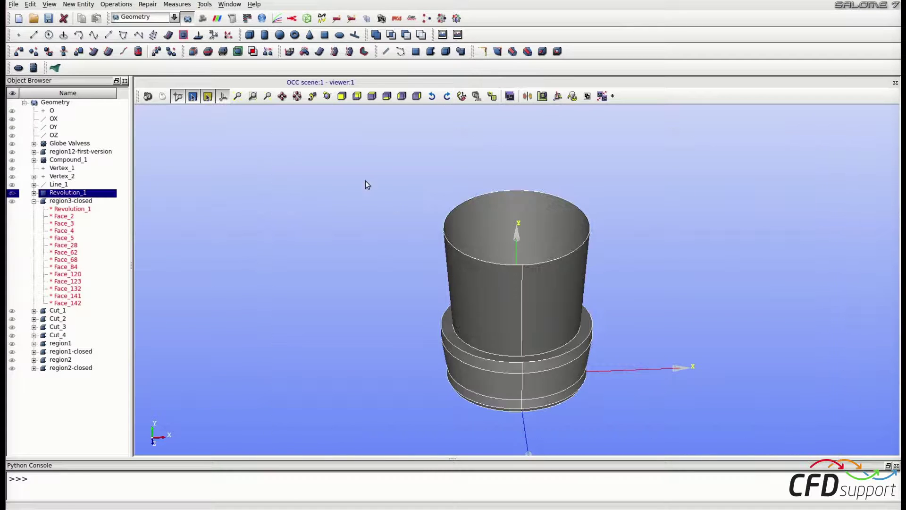
Step: Build a shell named plug-to-move from the 11 selected plug faces, replacing the default Shell_30
{"action": "left_click", "coordinate": [83, 5]}
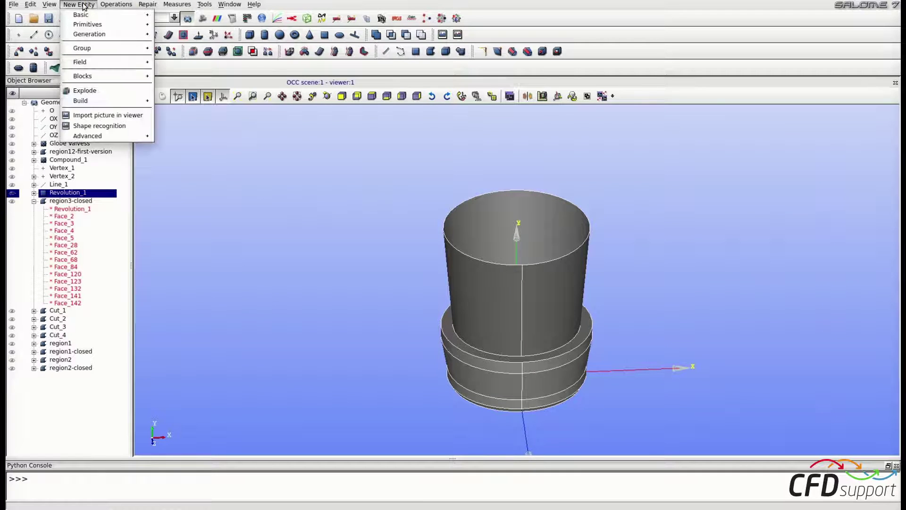
{"action": "mouse_move", "coordinate": [136, 106]}
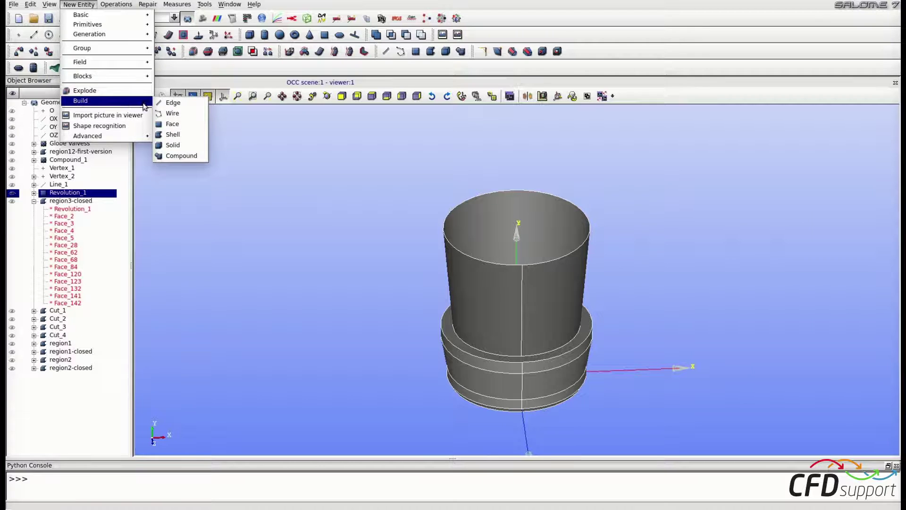
{"action": "left_click", "coordinate": [174, 135]}
{"action": "left_click_drag", "start_coordinate": [412, 140], "coordinate": [285, 152]}
{"action": "left_click", "coordinate": [292, 201]}
{"action": "left_click_drag", "start_coordinate": [293, 201], "coordinate": [233, 200]}
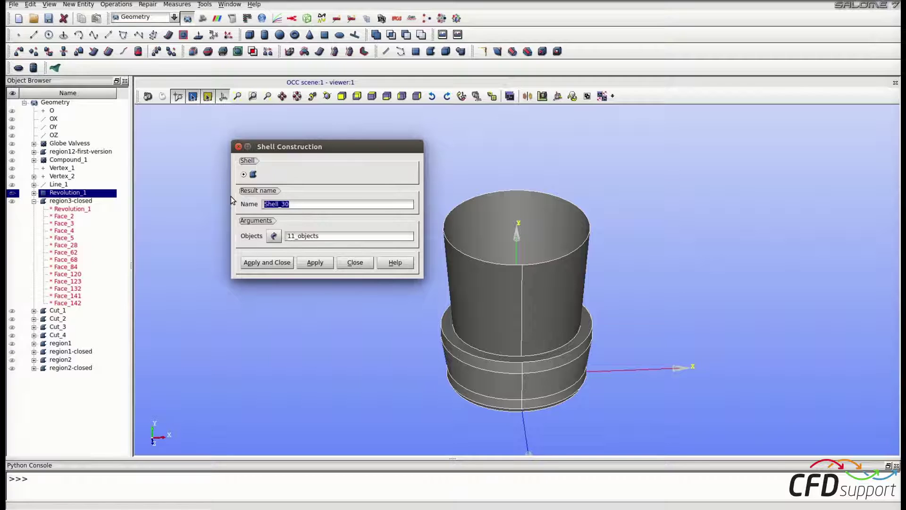
{"action": "type", "text": "plug-to-move"}
{"action": "left_click", "coordinate": [267, 262]}
{"action": "left_click", "coordinate": [371, 96]}
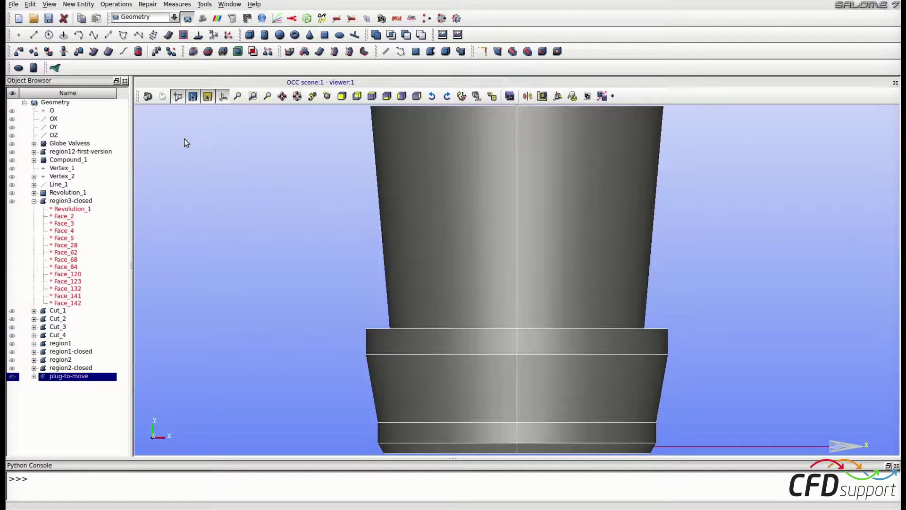
Step: Translate plug-to-move by Dy 0.005 into a copy named plug-5mm
{"action": "left_click", "coordinate": [110, 5]}
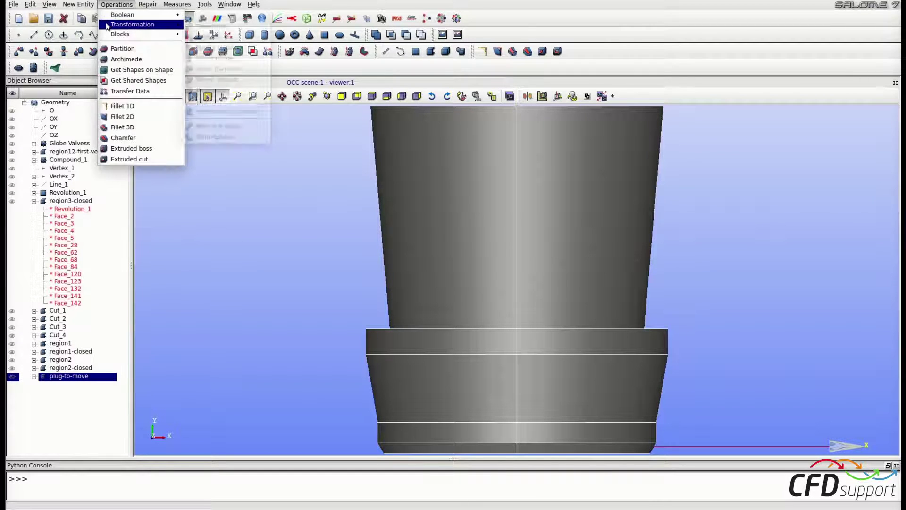
{"action": "mouse_move", "coordinate": [137, 34]}
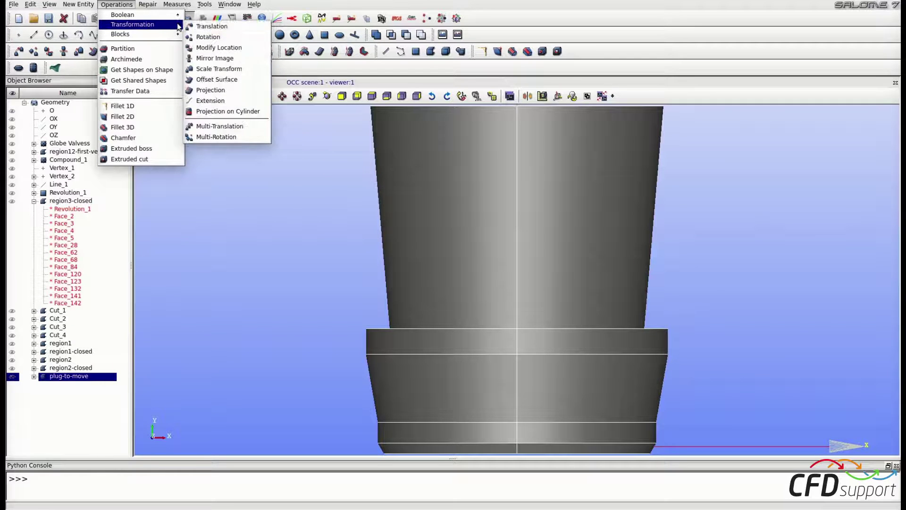
{"action": "left_click", "coordinate": [246, 27]}
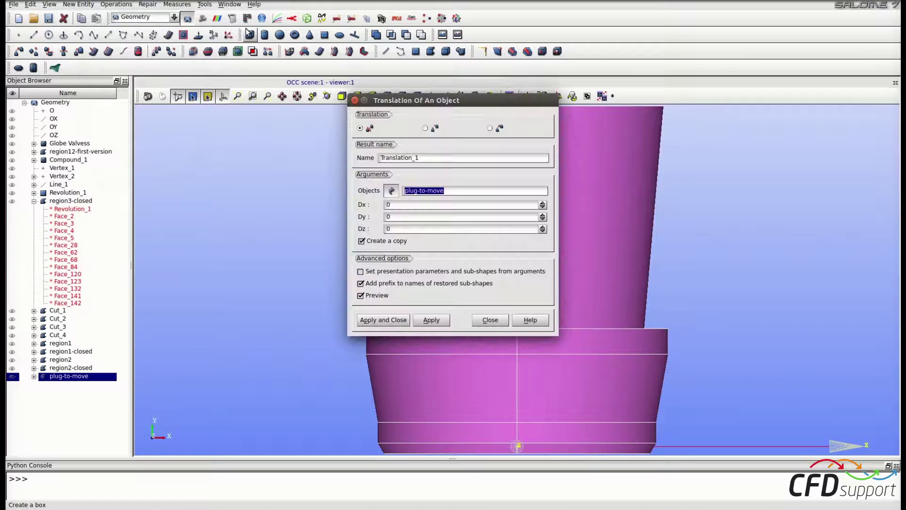
{"action": "left_click_drag", "start_coordinate": [418, 98], "coordinate": [217, 144]}
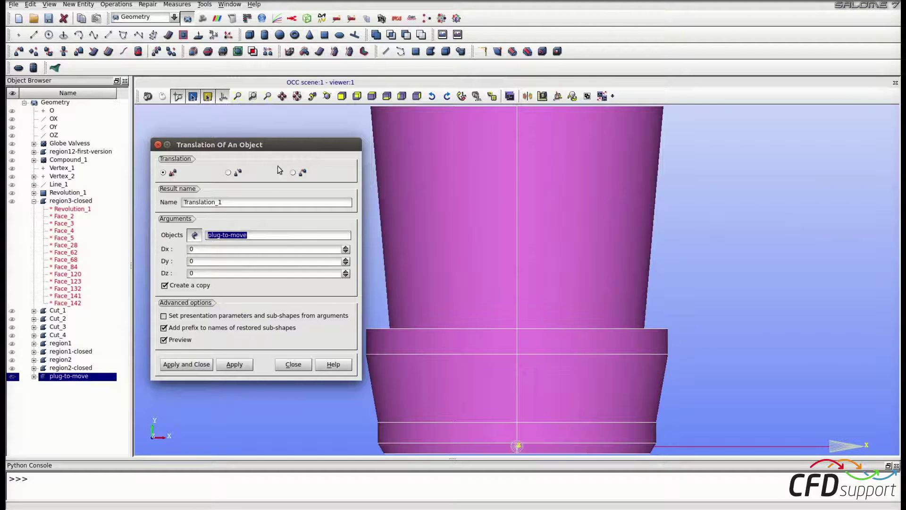
{"action": "double_click", "coordinate": [246, 202]}
{"action": "type", "text": "p"}
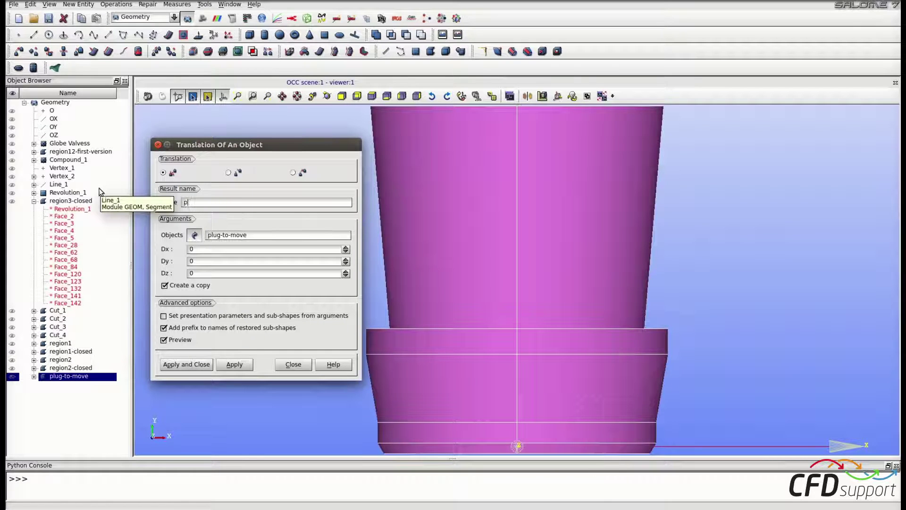
{"action": "type", "text": "lug-5mm"}
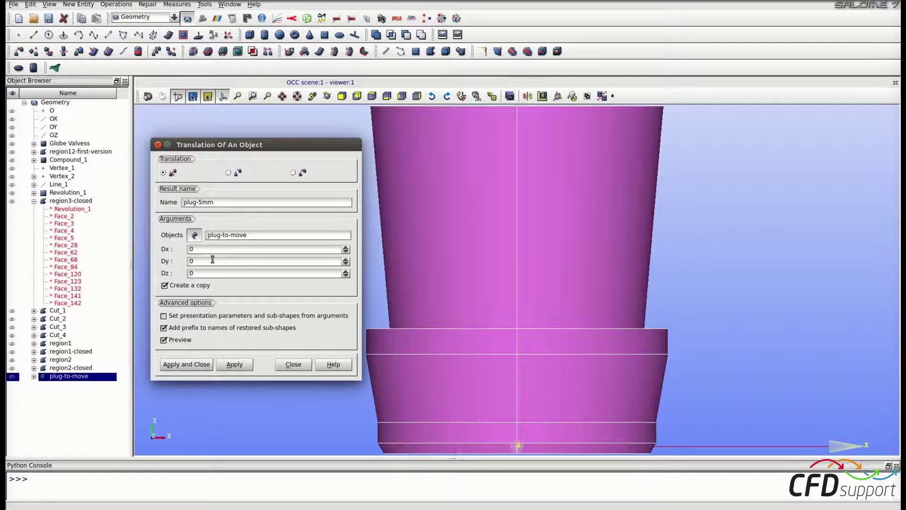
{"action": "left_click", "coordinate": [211, 260]}
{"action": "type", "text": ".005"}
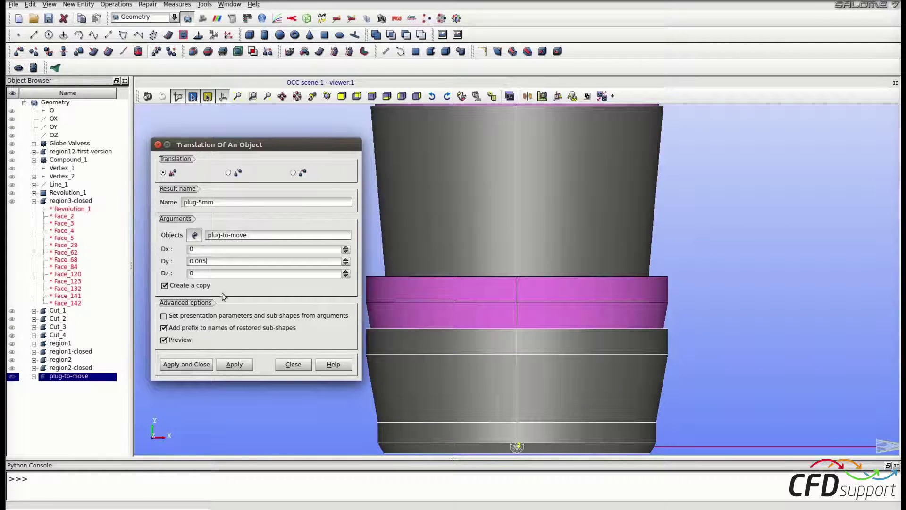
{"action": "left_click", "coordinate": [238, 367]}
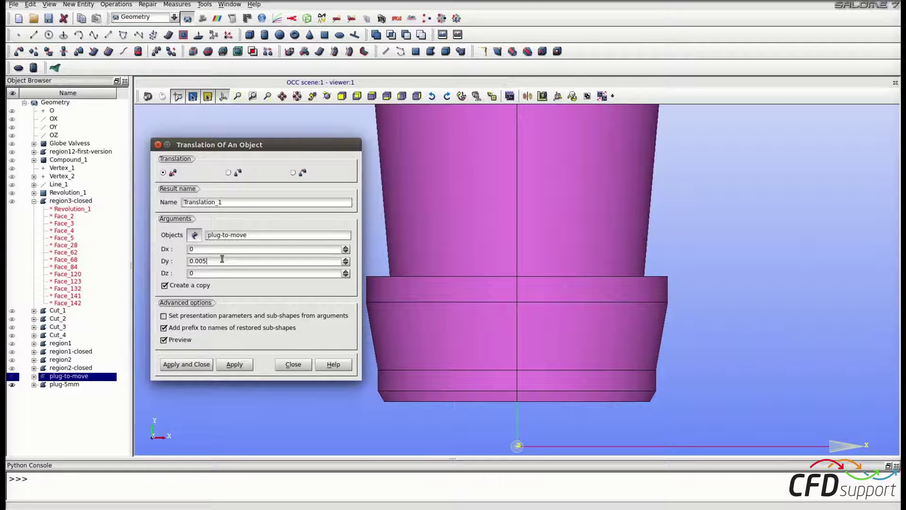
Step: Create another translated copy of plug-to-move named plug-8mm
{"action": "scroll", "coordinate": [222, 258], "scroll_direction": "up", "scroll_amount": 3}
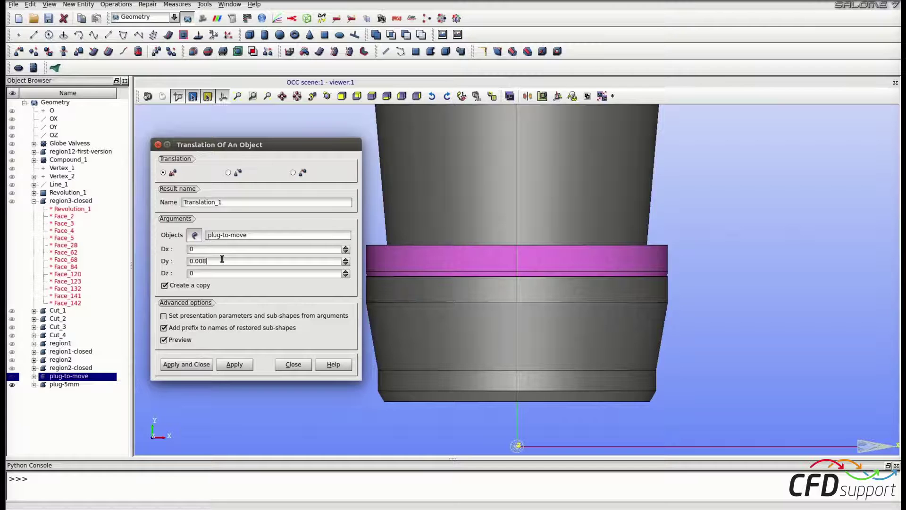
{"action": "left_click_drag", "start_coordinate": [221, 203], "coordinate": [124, 197]}
{"action": "type", "text": "plug-8mm"}
{"action": "left_click", "coordinate": [243, 367]}
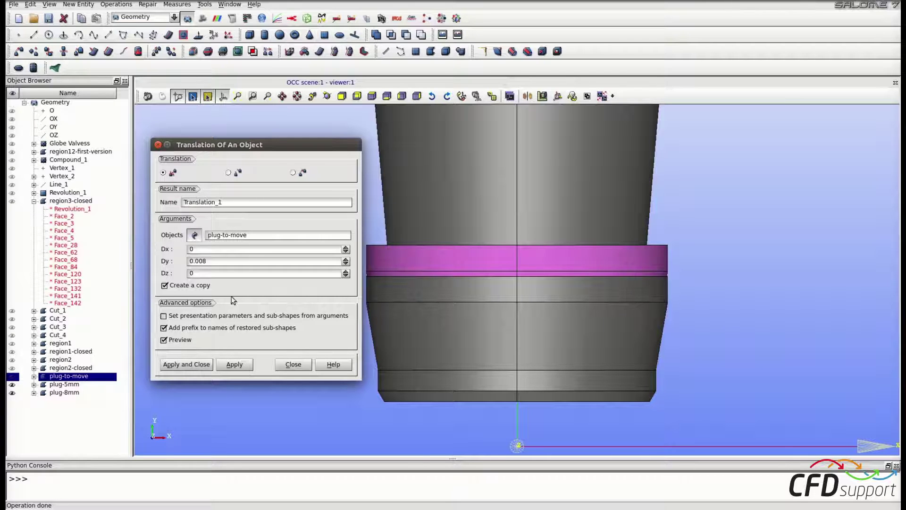
Step: Create a copy shifted by Dy 0.011 named plug-11mm, then clear the selection
{"action": "left_click", "coordinate": [219, 259]}
{"action": "key", "text": "BackSpace"}
{"action": "key", "text": "BackSpace"}
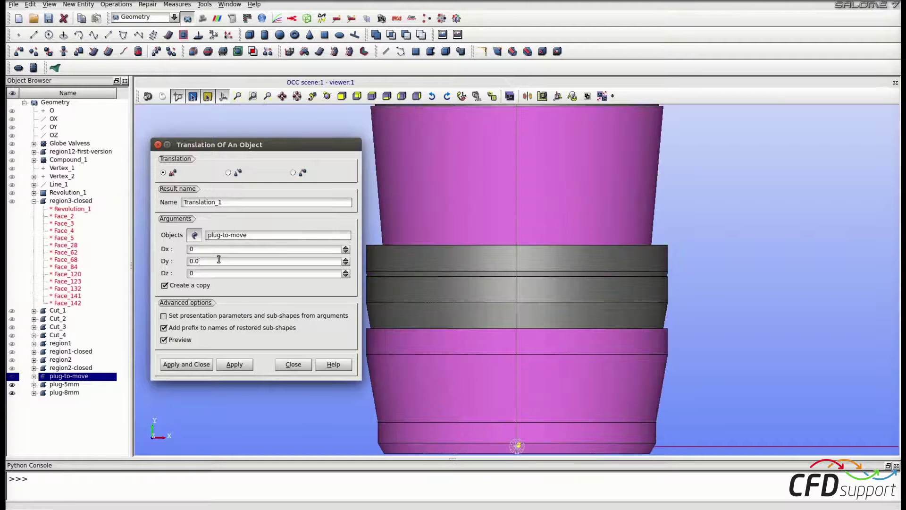
{"action": "type", "text": "11"}
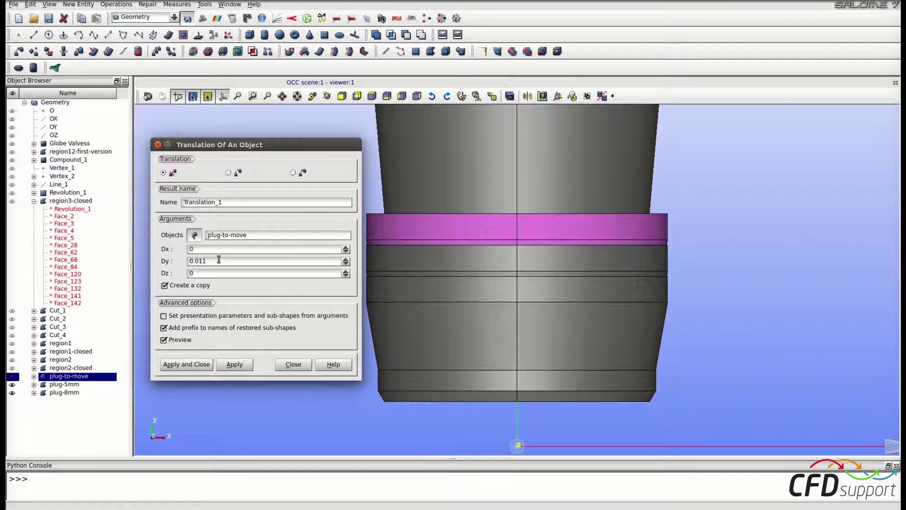
{"action": "left_click_drag", "start_coordinate": [235, 202], "coordinate": [121, 189]}
{"action": "type", "text": "plug-11mm"}
{"action": "left_click", "coordinate": [186, 364]}
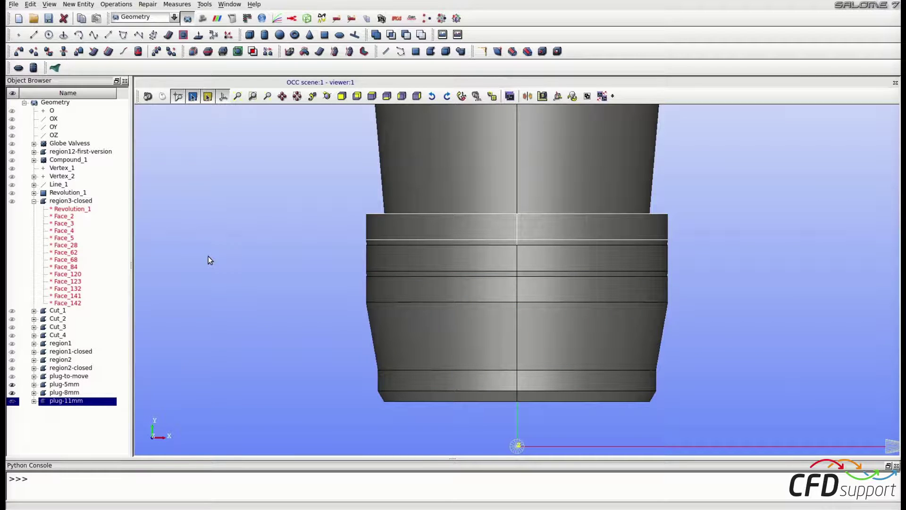
{"action": "scroll", "coordinate": [379, 103], "scroll_direction": "down", "scroll_amount": 1}
{"action": "left_click", "coordinate": [234, 143]}
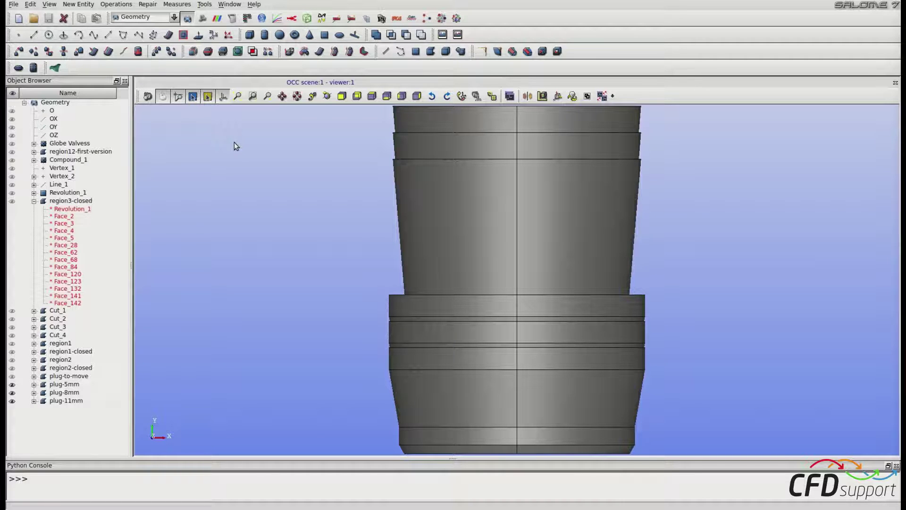
Step: Show only region1-closed and fit the whole valve body into the view
{"action": "left_click", "coordinate": [83, 354]}
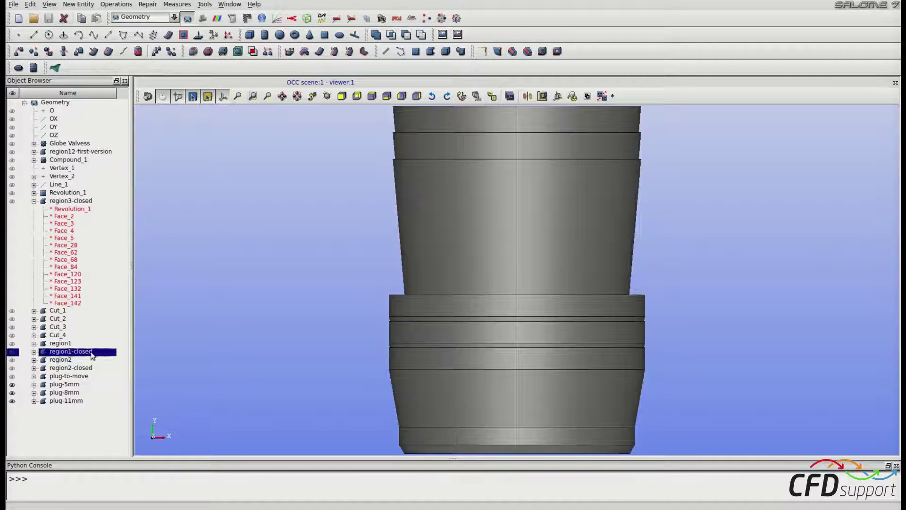
{"action": "right_click", "coordinate": [98, 356]}
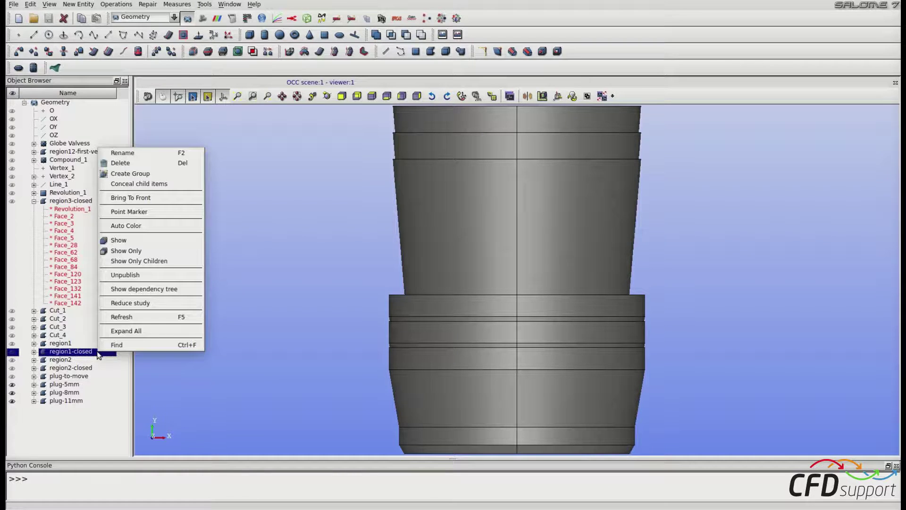
{"action": "left_click", "coordinate": [125, 252]}
{"action": "left_click", "coordinate": [372, 95]}
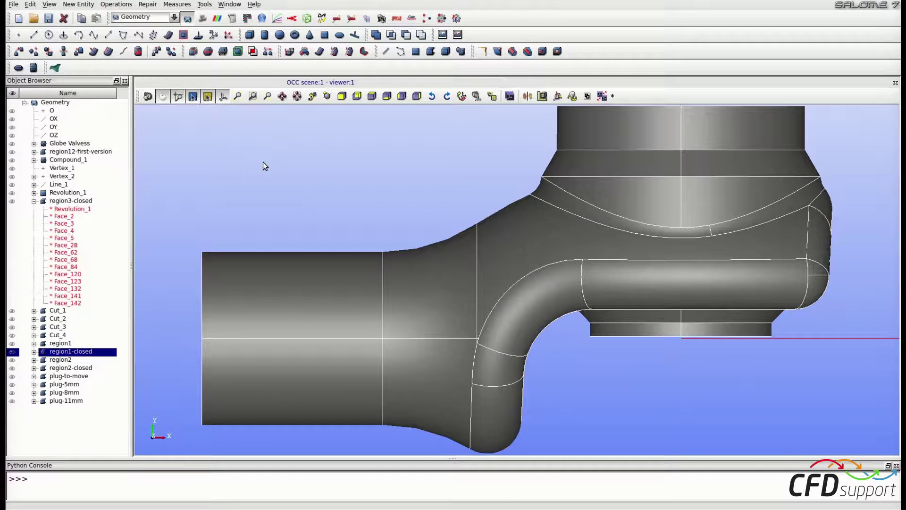
{"action": "left_click", "coordinate": [79, 4]}
{"action": "mouse_move", "coordinate": [112, 33]}
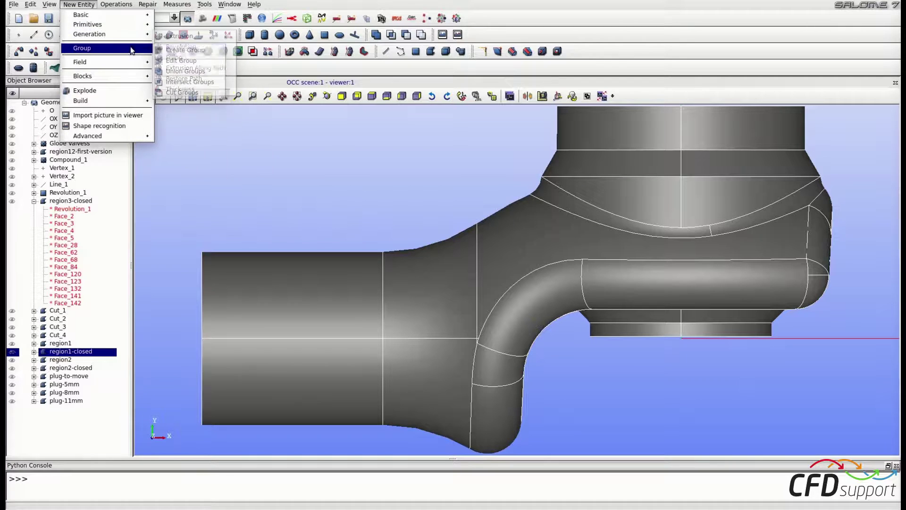
Step: Start a face-type group on region1-closed named region1-inlet
{"action": "left_click", "coordinate": [219, 52]}
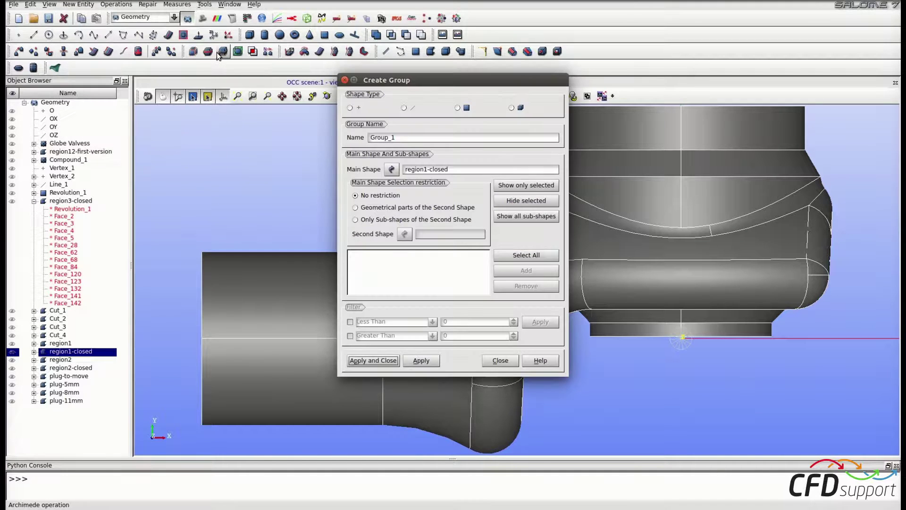
{"action": "left_click", "coordinate": [458, 108]}
{"action": "left_click", "coordinate": [439, 138]}
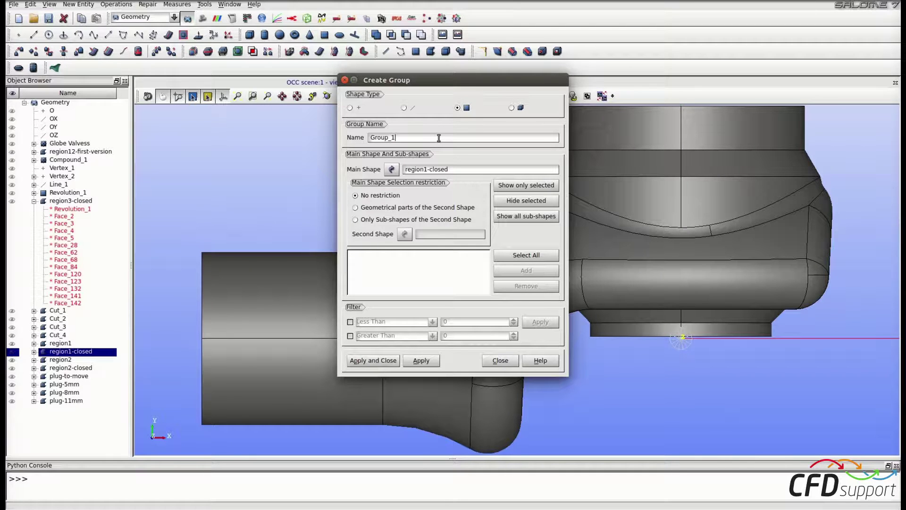
{"action": "key", "text": "BackSpace"}
{"action": "key", "text": "BackSpace"}
{"action": "key", "text": "BackSpace"}
{"action": "key", "text": "BackSpace"}
{"action": "key", "text": "BackSpace"}
{"action": "key", "text": "BackSpace"}
{"action": "key", "text": "BackSpace"}
{"action": "type", "text": "region1-inlet"}
Step: Add the inlet pipe's circular end face 136 to the group and apply it
{"action": "left_click_drag", "start_coordinate": [454, 80], "coordinate": [134, 110]}
{"action": "scroll", "coordinate": [614, 225], "scroll_direction": "down", "scroll_amount": 3}
{"action": "right_click_drag", "start_coordinate": [563, 254], "coordinate": [359, 288], "text": "ctrl"}
{"action": "left_click", "coordinate": [340, 293]}
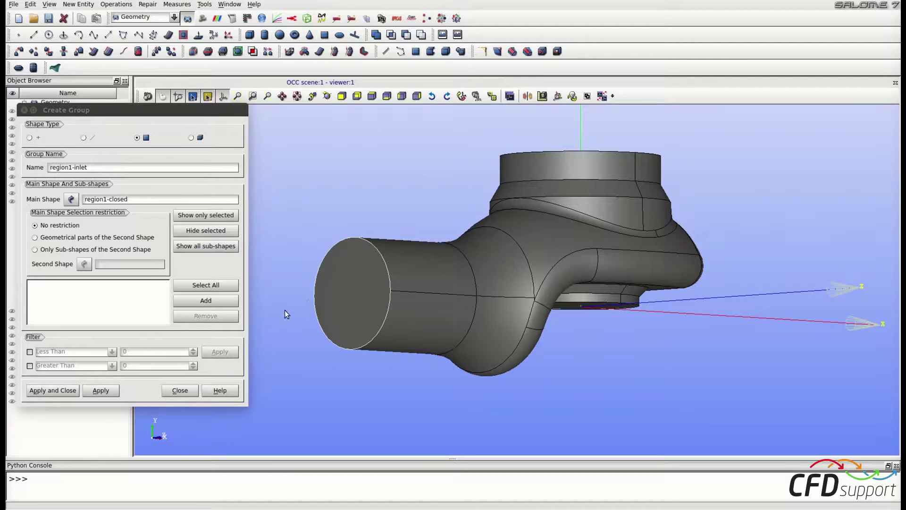
{"action": "left_click", "coordinate": [188, 299]}
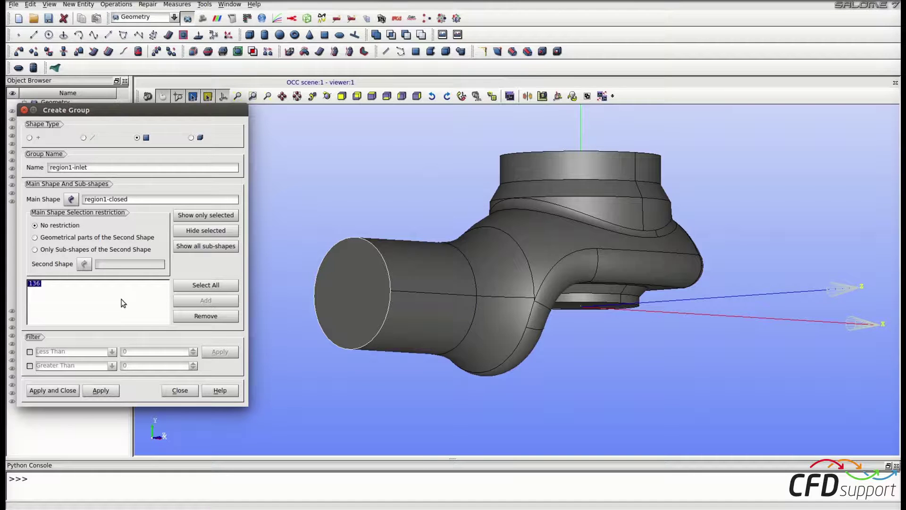
{"action": "left_click", "coordinate": [99, 391]}
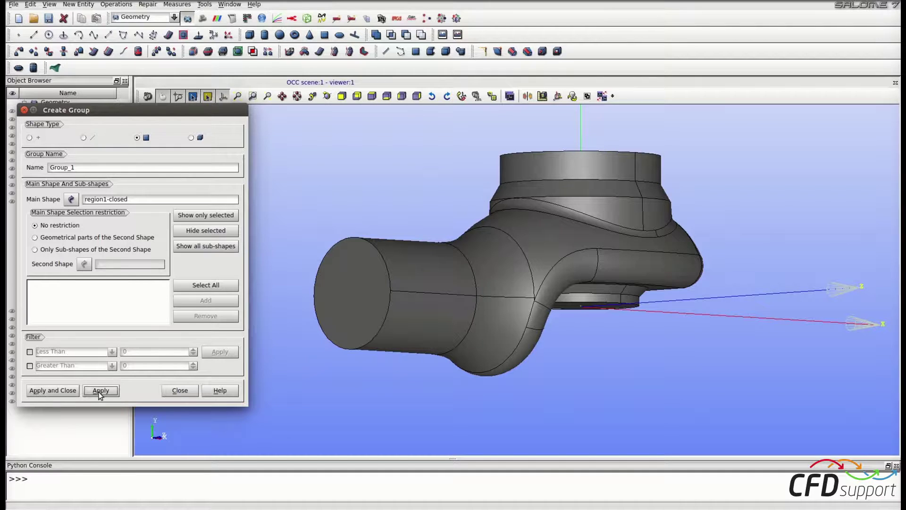
Step: Create the face group region1-outlet holding the bottom circular face 2
{"action": "left_click_drag", "start_coordinate": [54, 168], "coordinate": [34, 166]}
{"action": "double_click", "coordinate": [78, 167]}
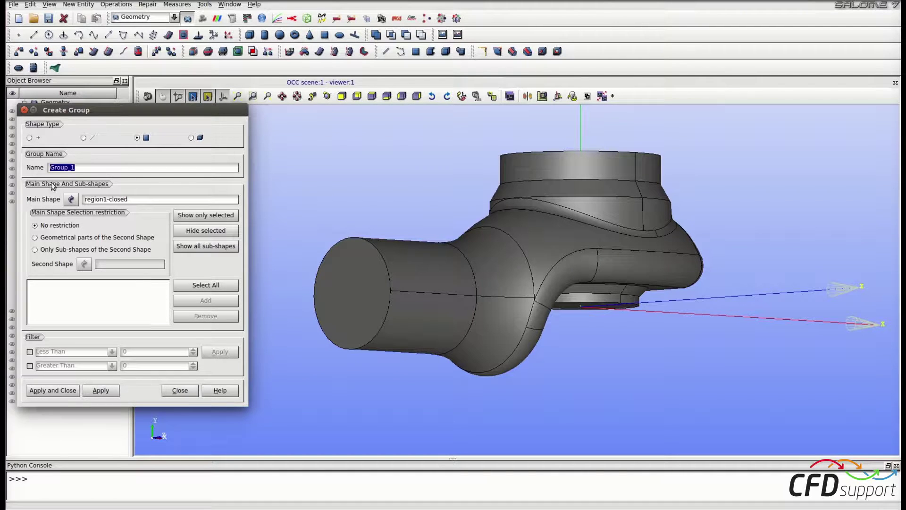
{"action": "key", "text": "BackSpace"}
{"action": "type", "text": "region1-outlet"}
{"action": "right_click_drag", "start_coordinate": [593, 316], "coordinate": [549, 298], "text": "ctrl"}
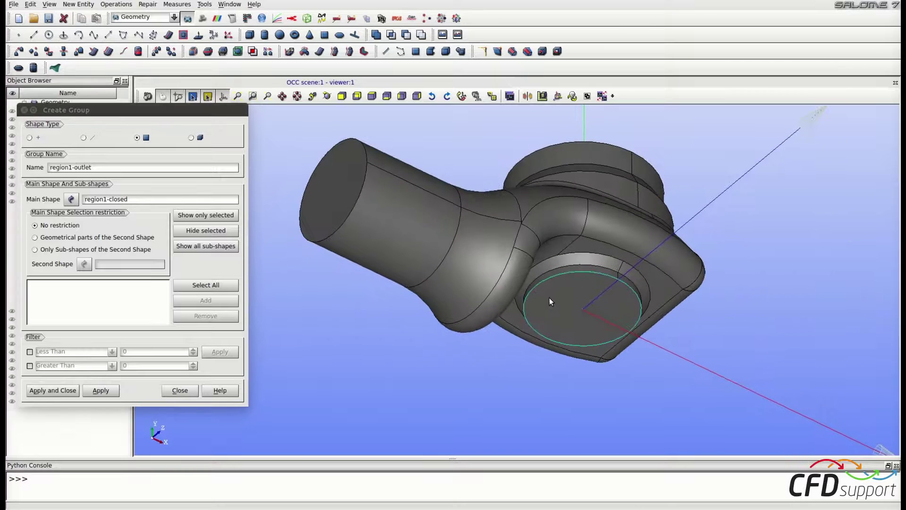
{"action": "left_click", "coordinate": [553, 296]}
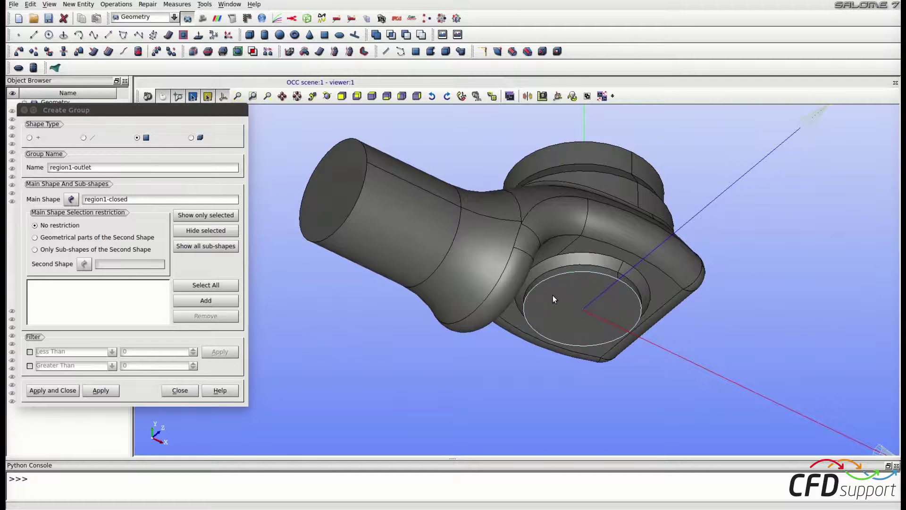
{"action": "left_click", "coordinate": [190, 299]}
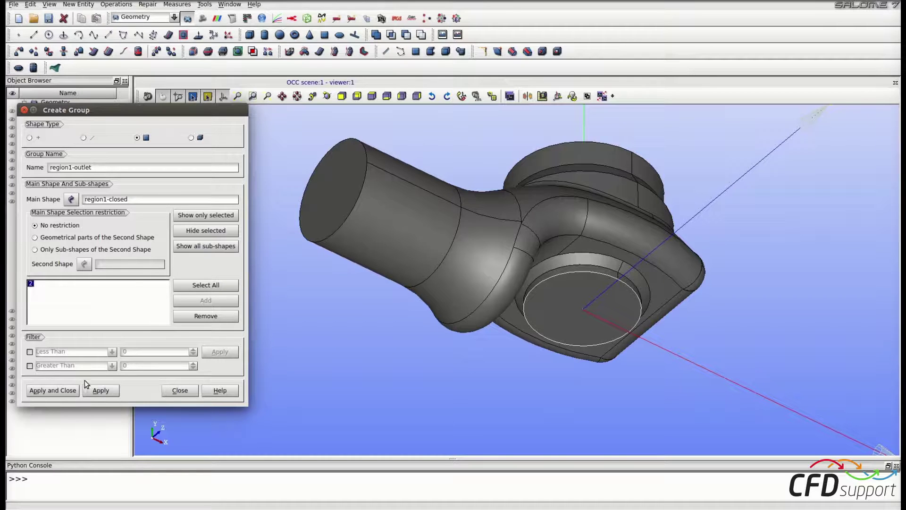
{"action": "left_click", "coordinate": [101, 391]}
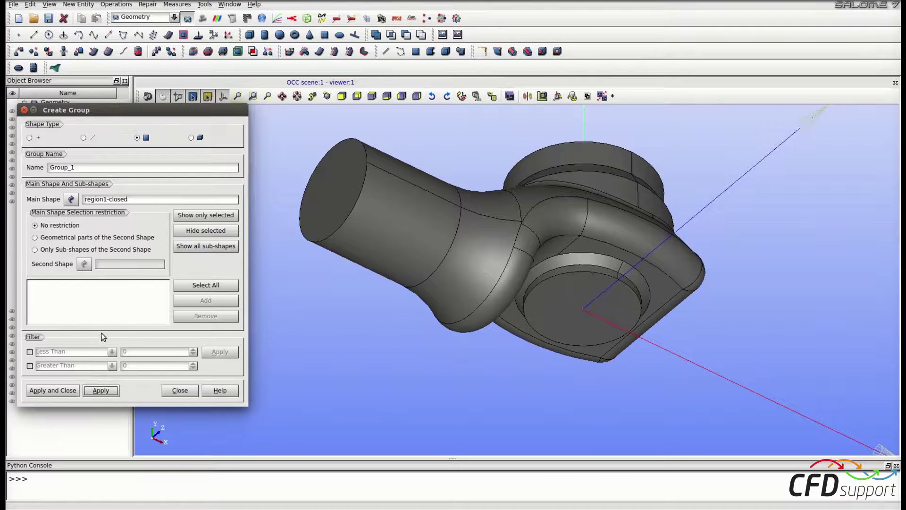
{"action": "left_click_drag", "start_coordinate": [89, 168], "coordinate": [48, 166]}
Step: Name the group region1-wall, add all faces except 136 and 2, and finish
{"action": "type", "text": "region1-wall"}
{"action": "left_click", "coordinate": [196, 287]}
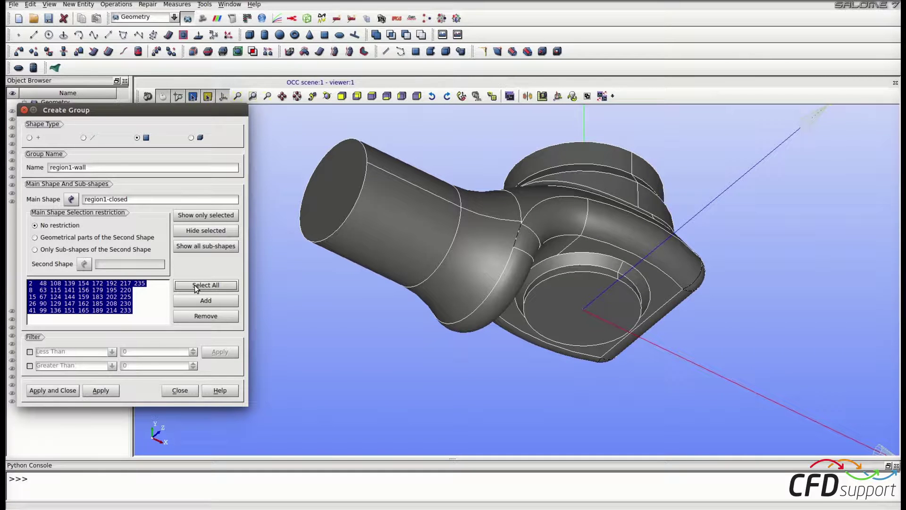
{"action": "left_click", "coordinate": [326, 202]}
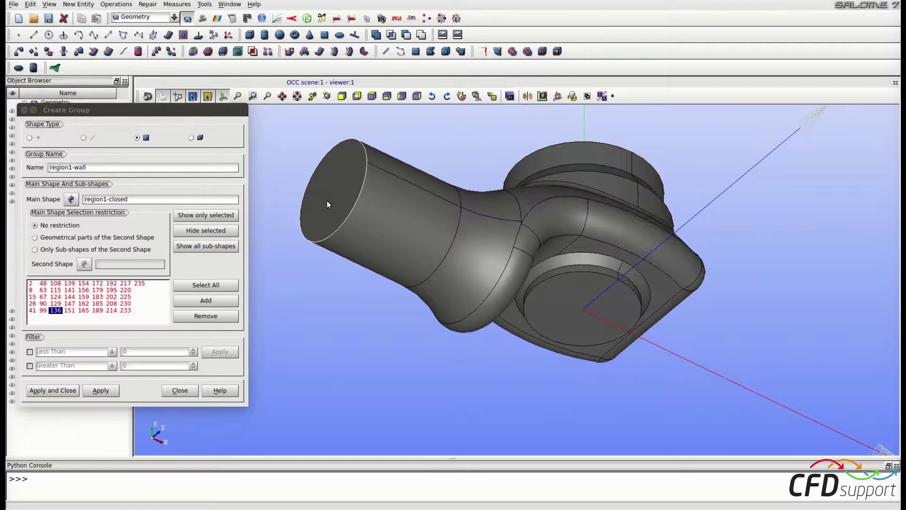
{"action": "left_click", "coordinate": [555, 303], "text": "shift"}
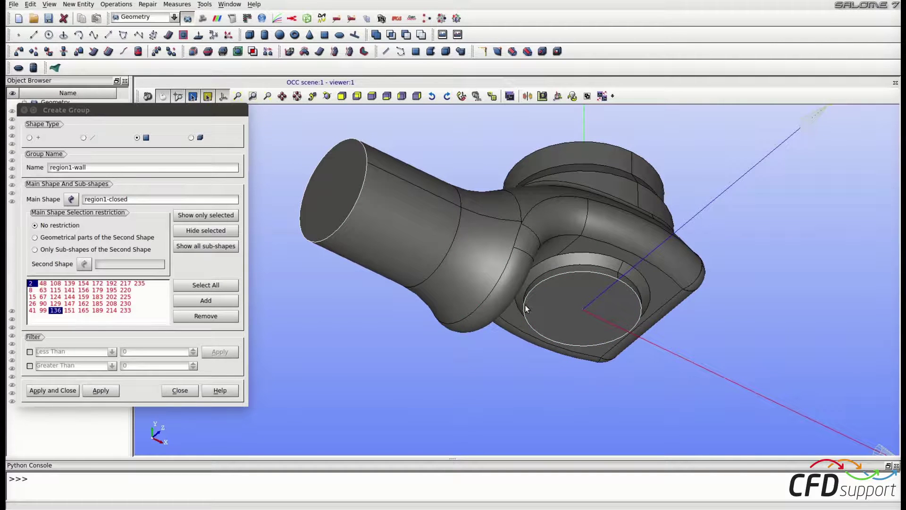
{"action": "left_click", "coordinate": [188, 316]}
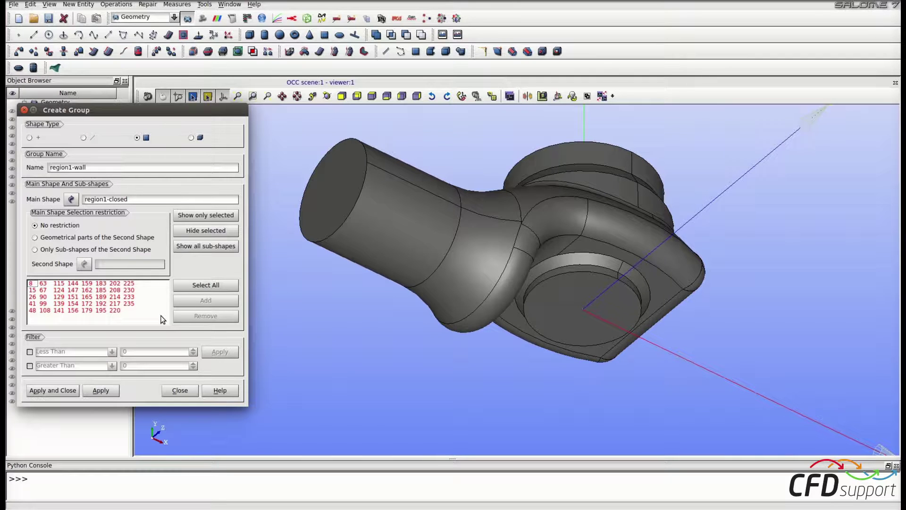
{"action": "left_click", "coordinate": [52, 390]}
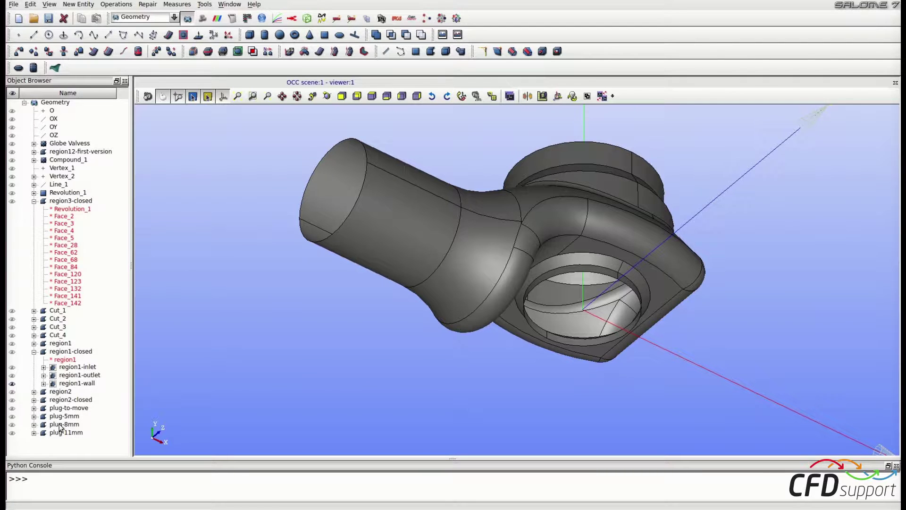
Step: Show only region1-inlet, region1-outlet and region1-wall, and orbit to inspect them
{"action": "left_click_drag", "start_coordinate": [79, 367], "coordinate": [97, 375]}
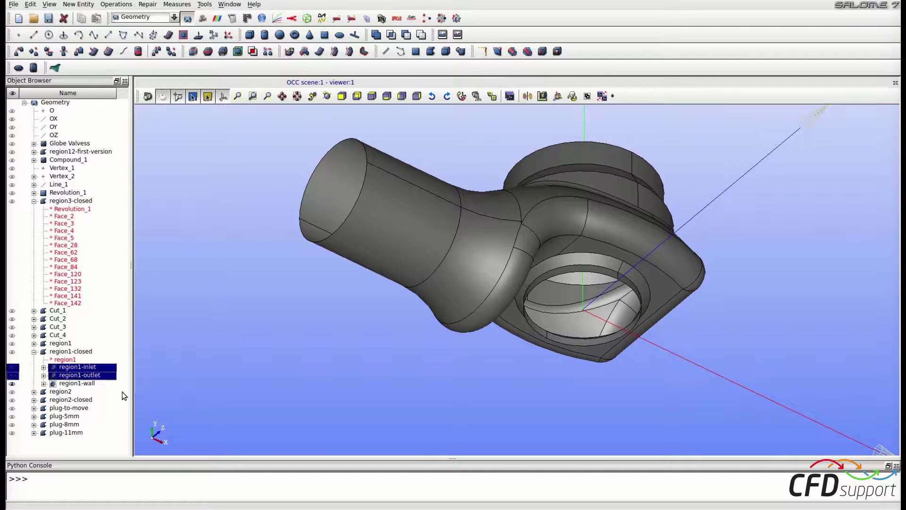
{"action": "key", "text": "shift+Down"}
{"action": "right_click", "coordinate": [94, 376]}
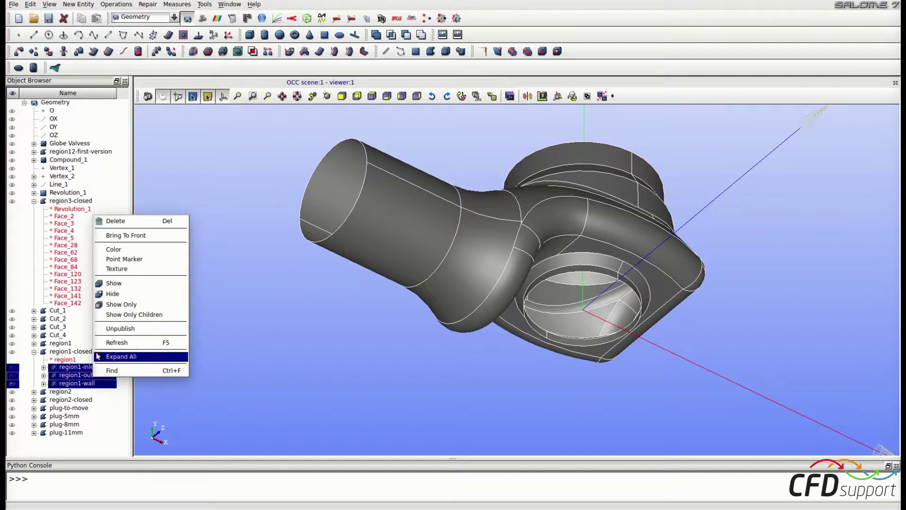
{"action": "left_click", "coordinate": [109, 304]}
{"action": "left_click_drag", "start_coordinate": [467, 256], "coordinate": [553, 348]}
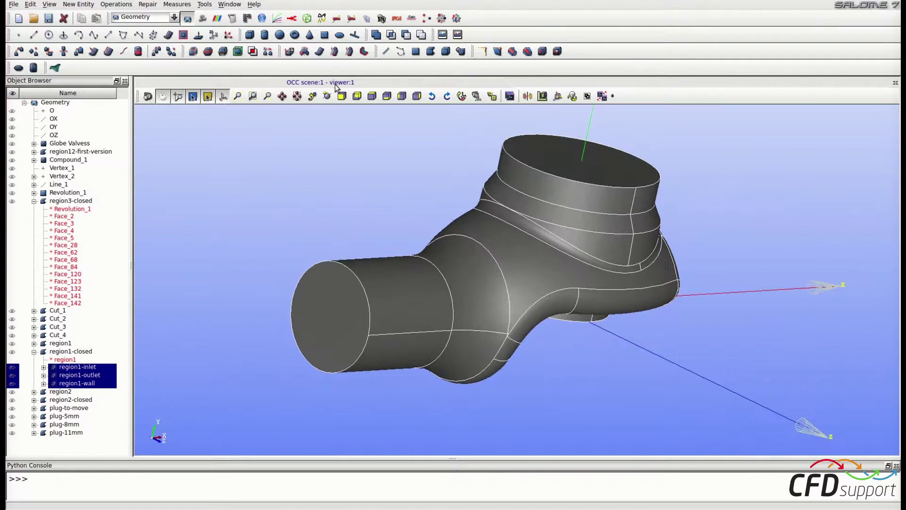
{"action": "left_click_drag", "start_coordinate": [421, 154], "coordinate": [517, 198]}
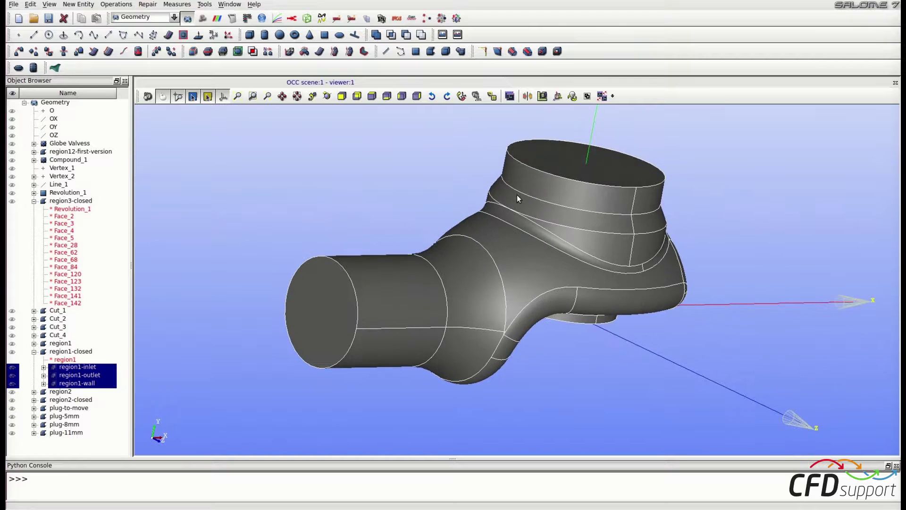
{"action": "left_click", "coordinate": [372, 97]}
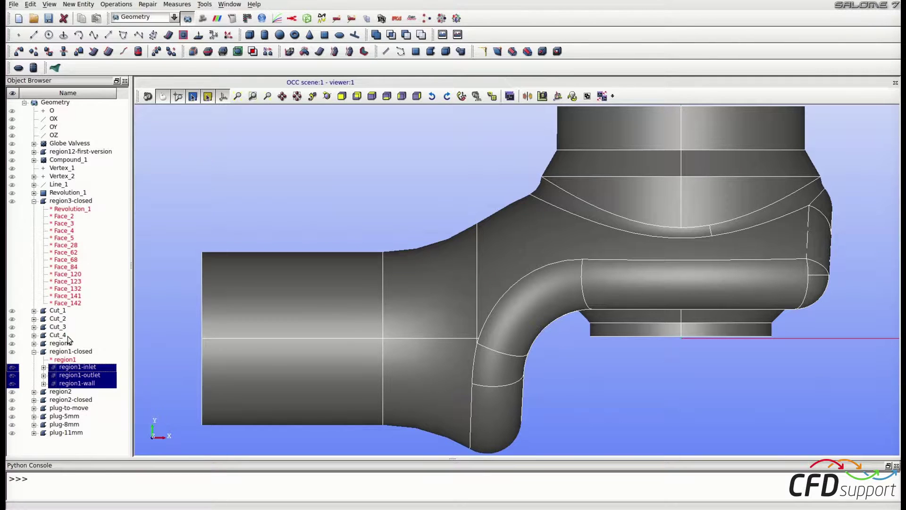
Step: Show only region2-closed, viewed along -OZ
{"action": "right_click", "coordinate": [70, 400]}
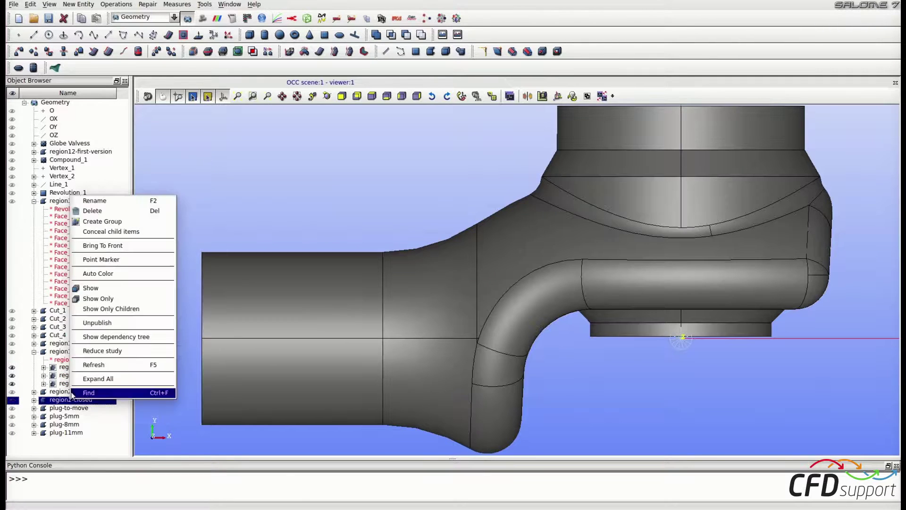
{"action": "left_click", "coordinate": [115, 298]}
{"action": "left_click", "coordinate": [371, 97]}
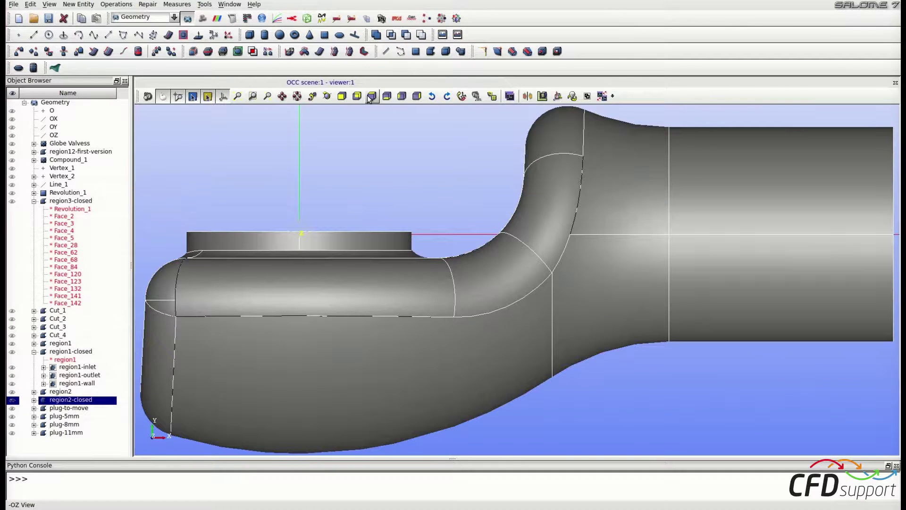
Step: Start a face-type group on region2-closed named region2-inlet
{"action": "left_click", "coordinate": [78, 5]}
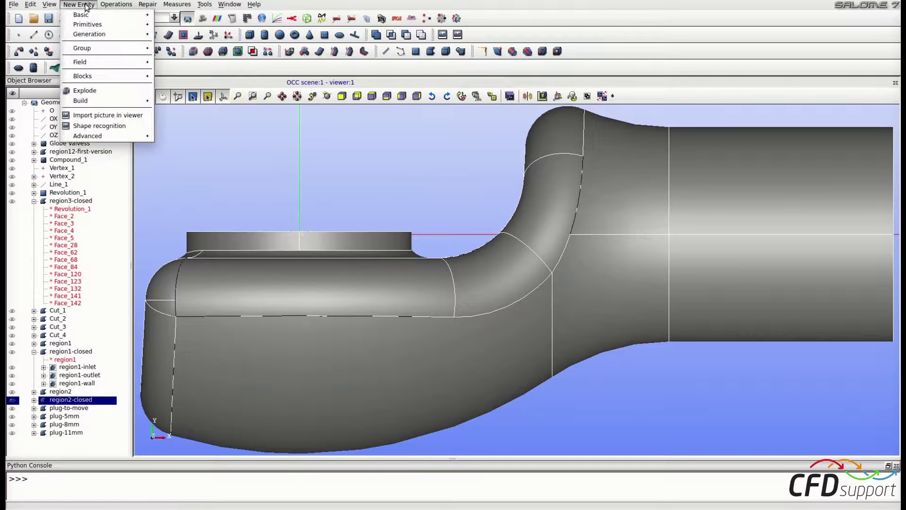
{"action": "mouse_move", "coordinate": [118, 47]}
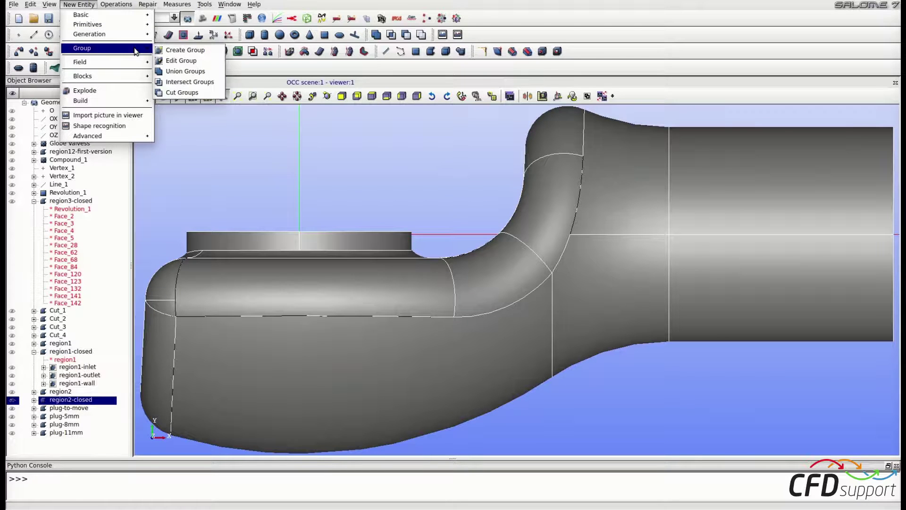
{"action": "left_click", "coordinate": [211, 51]}
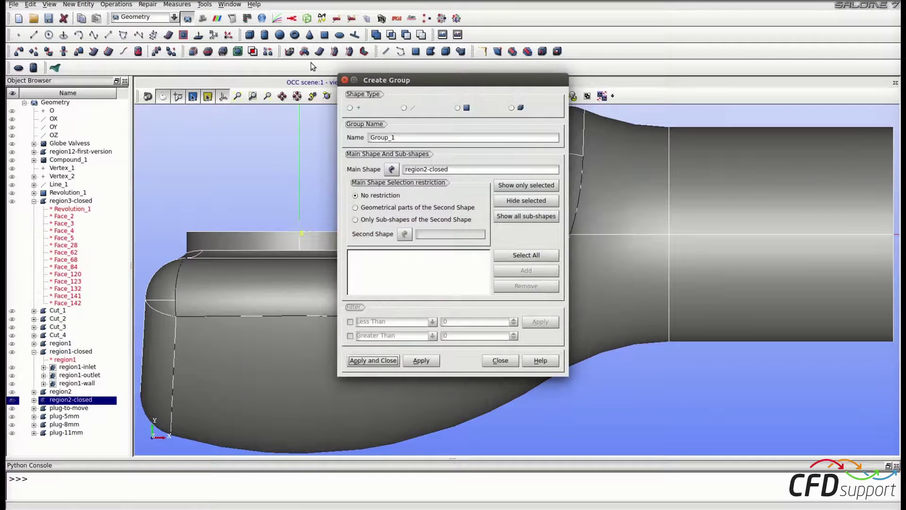
{"action": "left_click", "coordinate": [458, 108]}
{"action": "left_click", "coordinate": [428, 134]}
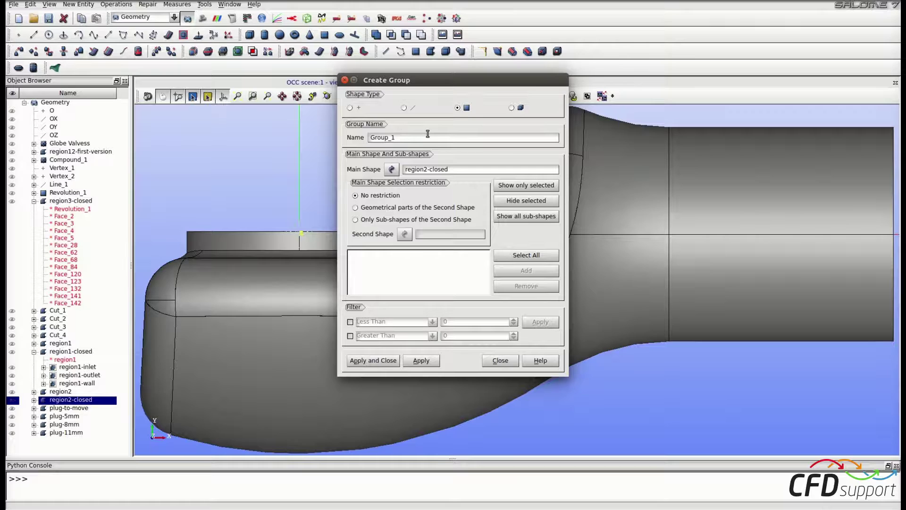
{"action": "key", "text": "BackSpace"}
{"action": "key", "text": "BackSpace"}
{"action": "key", "text": "BackSpace"}
{"action": "key", "text": "BackSpace"}
{"action": "key", "text": "BackSpace"}
{"action": "key", "text": "BackSpace"}
{"action": "key", "text": "BackSpace"}
{"action": "type", "text": "region2-inlet"}
Step: Add the top circular face 80 to region2-inlet and apply the group
{"action": "scroll", "coordinate": [247, 212], "scroll_direction": "down", "scroll_amount": 5}
{"action": "right_click_drag", "start_coordinate": [239, 259], "coordinate": [265, 228], "text": "ctrl"}
{"action": "left_click", "coordinate": [260, 239]}
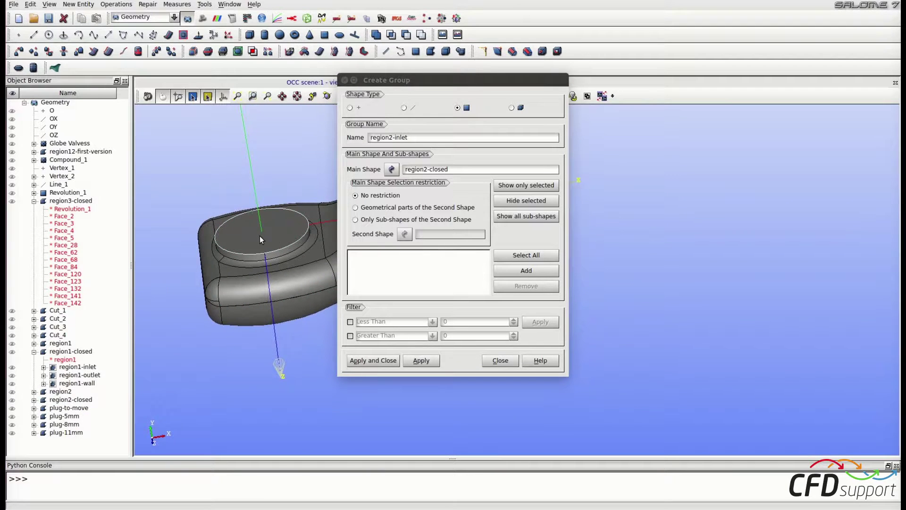
{"action": "left_click", "coordinate": [525, 271]}
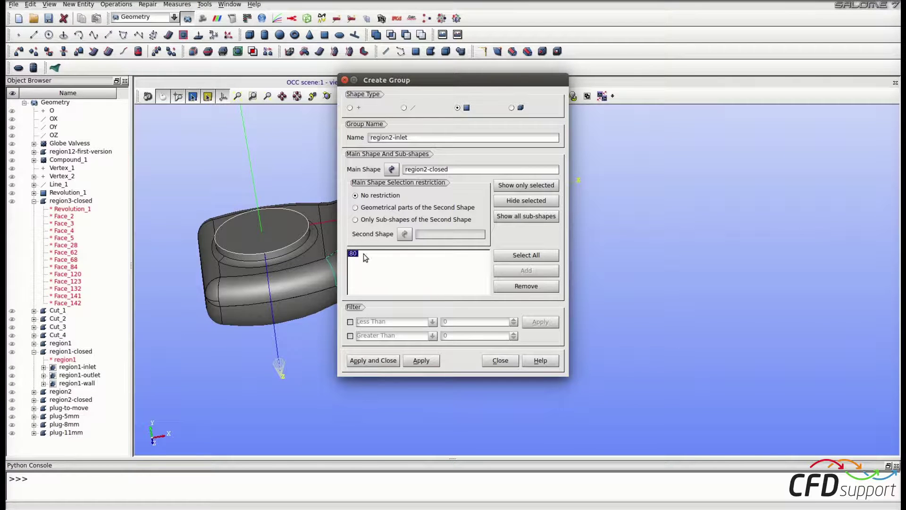
{"action": "left_click", "coordinate": [415, 361]}
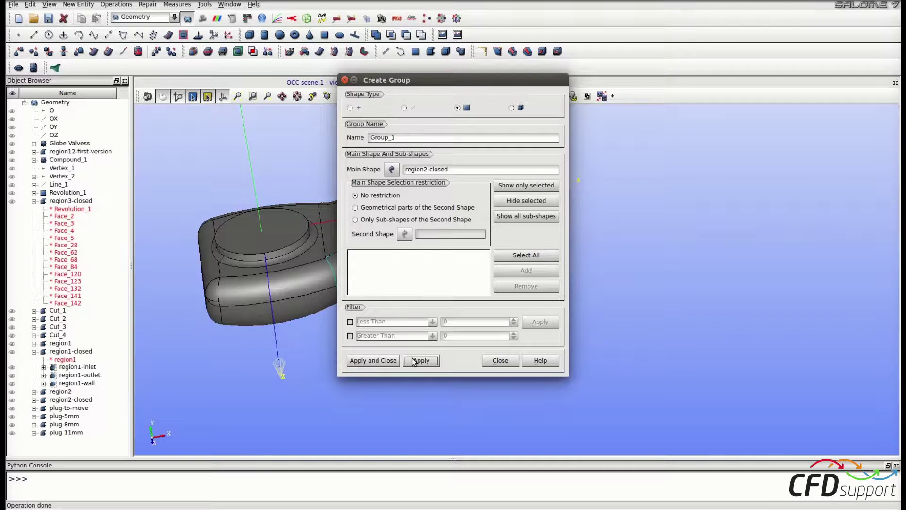
Step: Name the group region2-outlet, add the cylinder's end face (face 2), and apply it
{"action": "left_click", "coordinate": [419, 137]}
{"action": "key", "text": "BackSpace"}
{"action": "key", "text": "BackSpace"}
{"action": "key", "text": "BackSpace"}
{"action": "key", "text": "BackSpace"}
{"action": "key", "text": "BackSpace"}
{"action": "key", "text": "BackSpace"}
{"action": "key", "text": "BackSpace"}
{"action": "type", "text": "region2"}
{"action": "type", "text": "outlet"}
{"action": "left_click_drag", "start_coordinate": [472, 81], "coordinate": [758, 141]}
{"action": "right_click_drag", "start_coordinate": [525, 217], "coordinate": [446, 227], "text": "ctrl"}
{"action": "left_click", "coordinate": [482, 215]}
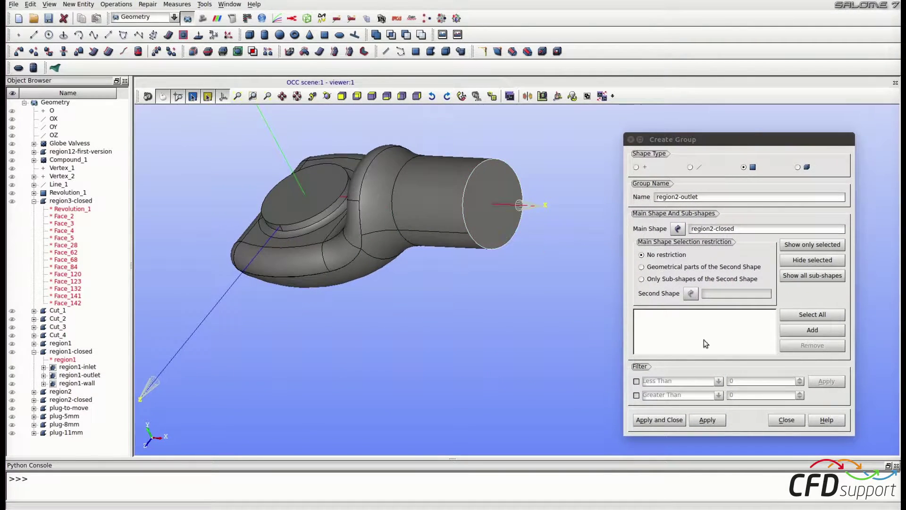
{"action": "left_click", "coordinate": [807, 331]}
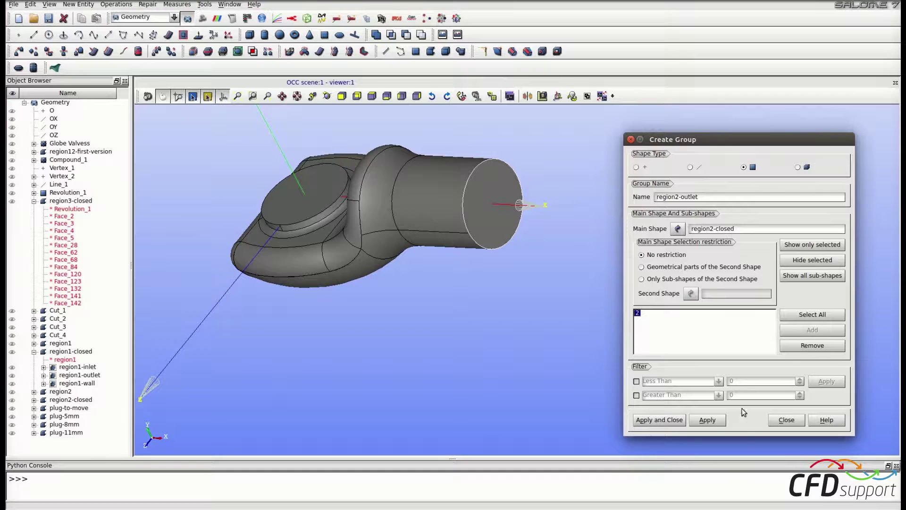
{"action": "left_click", "coordinate": [708, 419]}
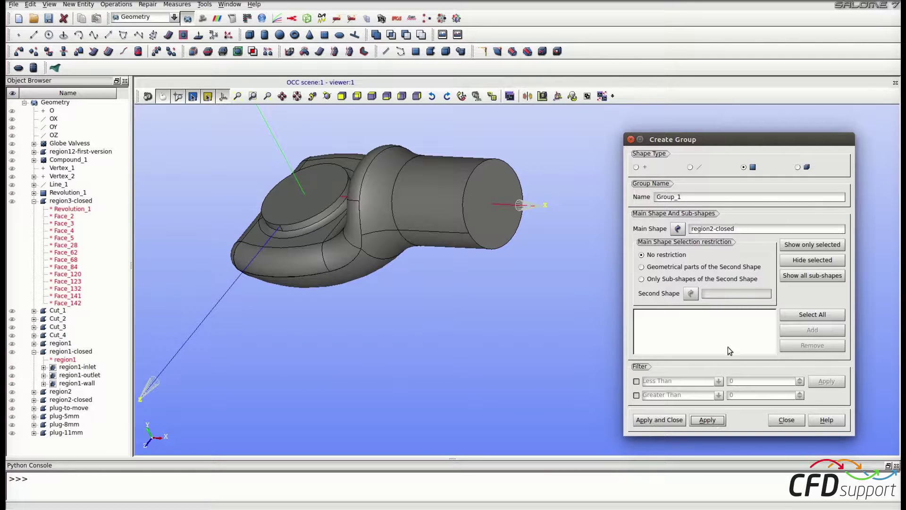
Step: Name the group region2-wall, select all faces, remove outlet face 2 and inlet face 80, then apply
{"action": "double_click", "coordinate": [710, 196]}
{"action": "type", "text": "region2"}
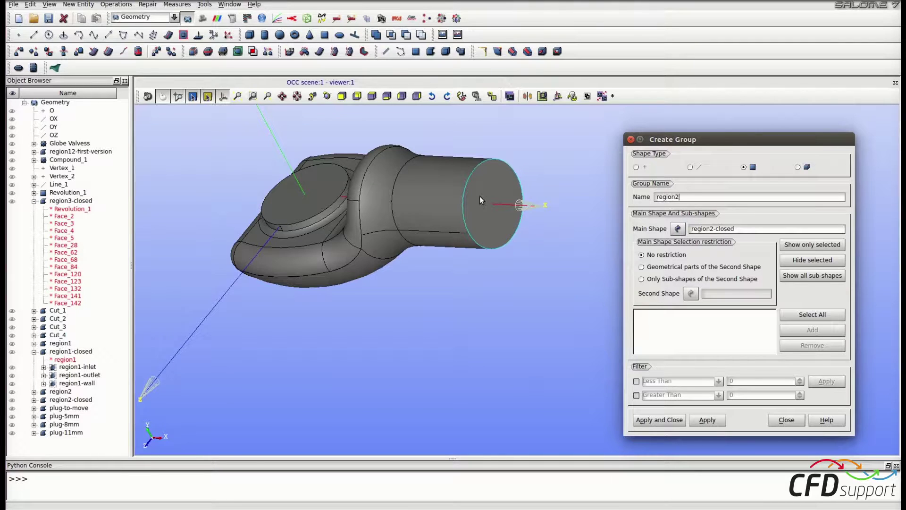
{"action": "type", "text": "-wall"}
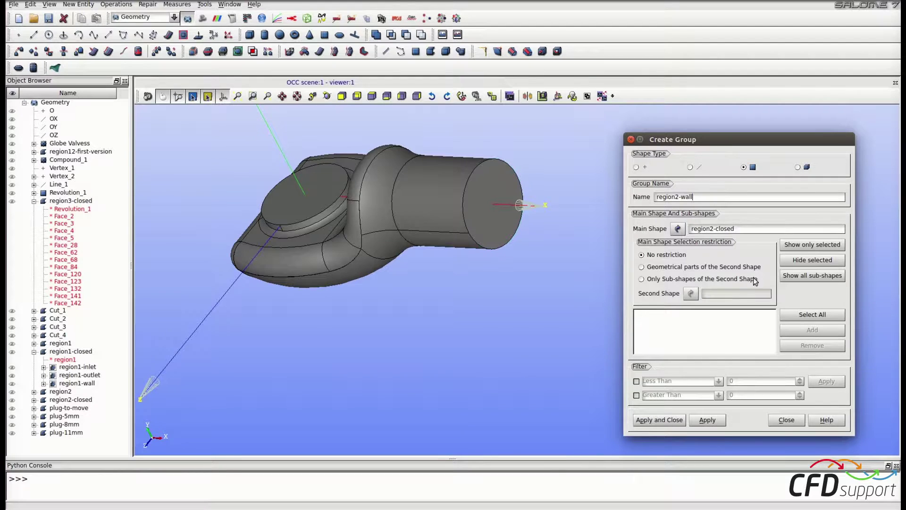
{"action": "left_click", "coordinate": [813, 315]}
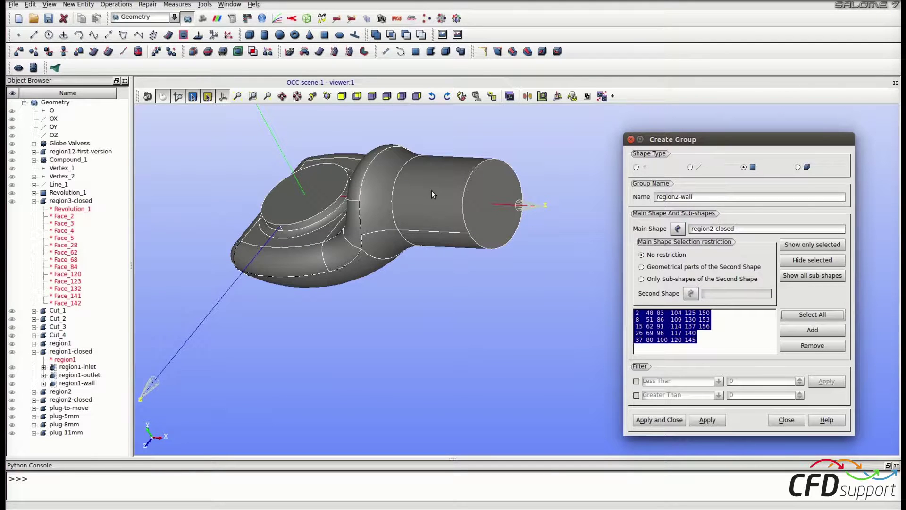
{"action": "left_click", "coordinate": [482, 201]}
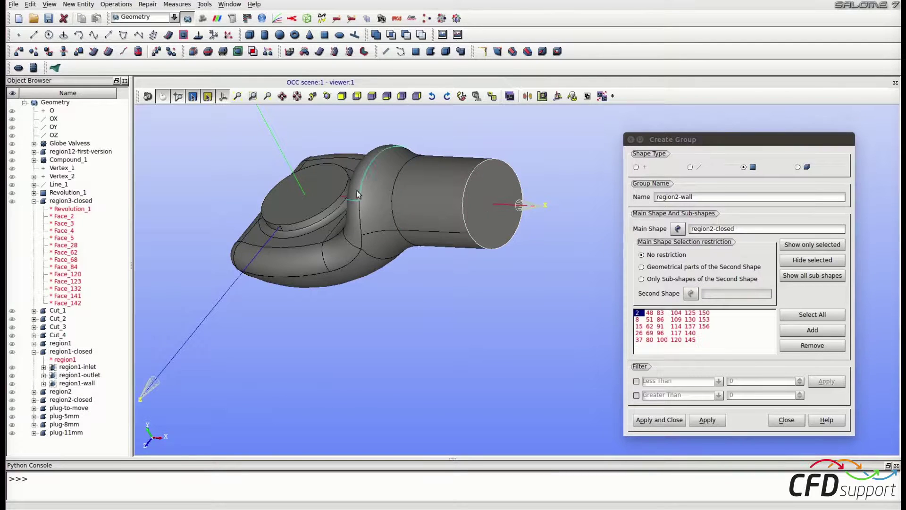
{"action": "left_click", "coordinate": [330, 191], "text": "shift"}
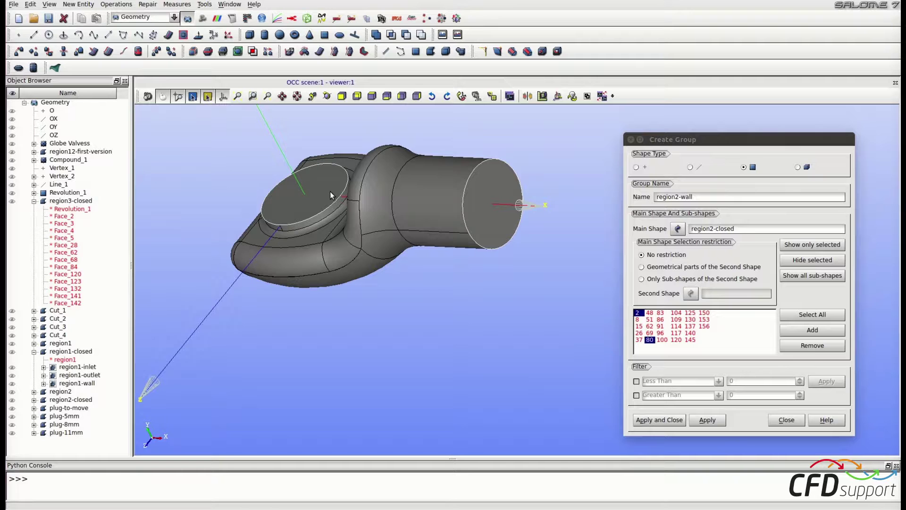
{"action": "left_click", "coordinate": [810, 346]}
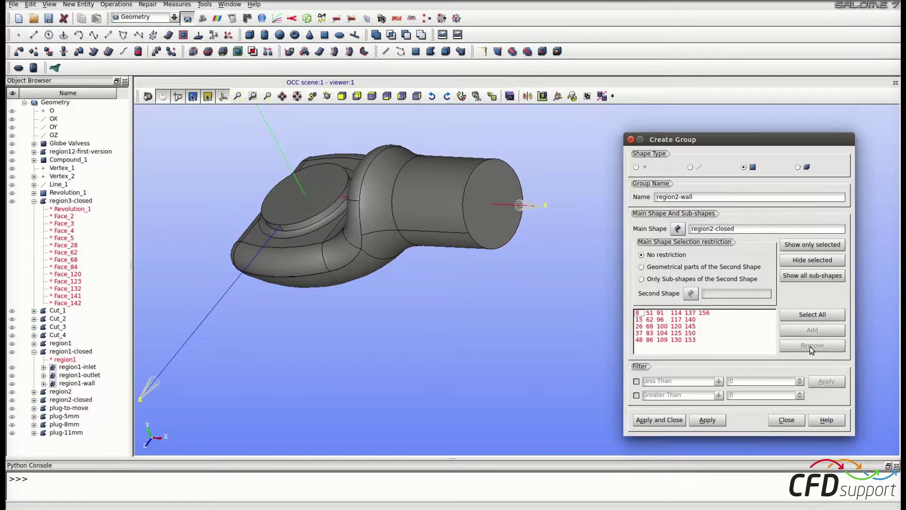
{"action": "left_click", "coordinate": [669, 421]}
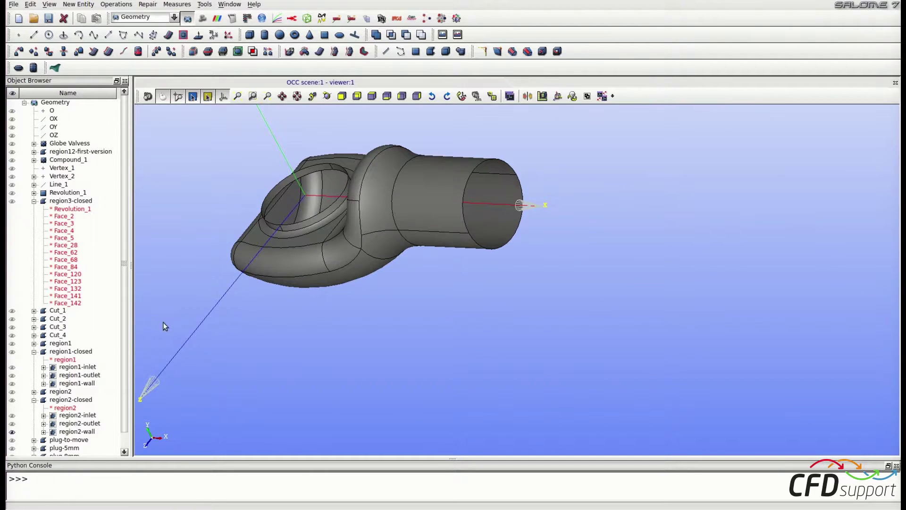
Step: Show only the three region2 groups and view them along -OZ
{"action": "left_click", "coordinate": [105, 418]}
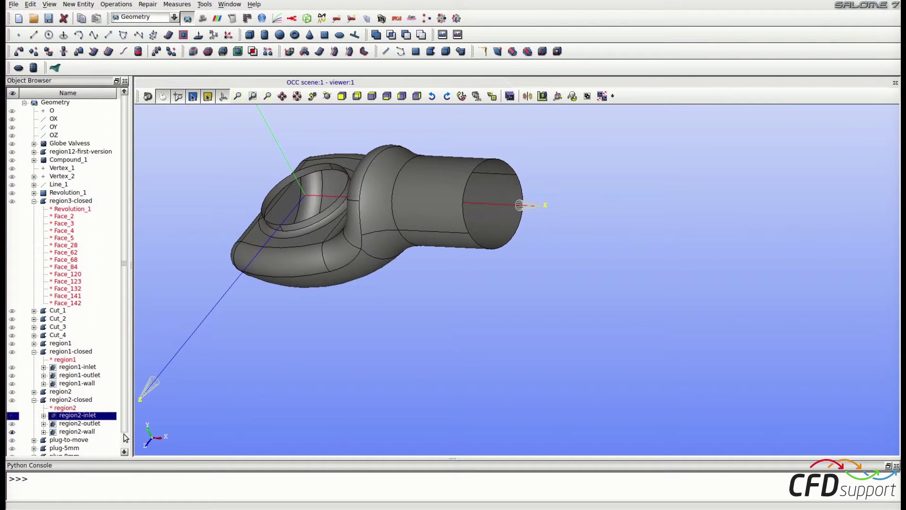
{"action": "key", "text": "shift+Down"}
{"action": "key", "text": "shift+Down"}
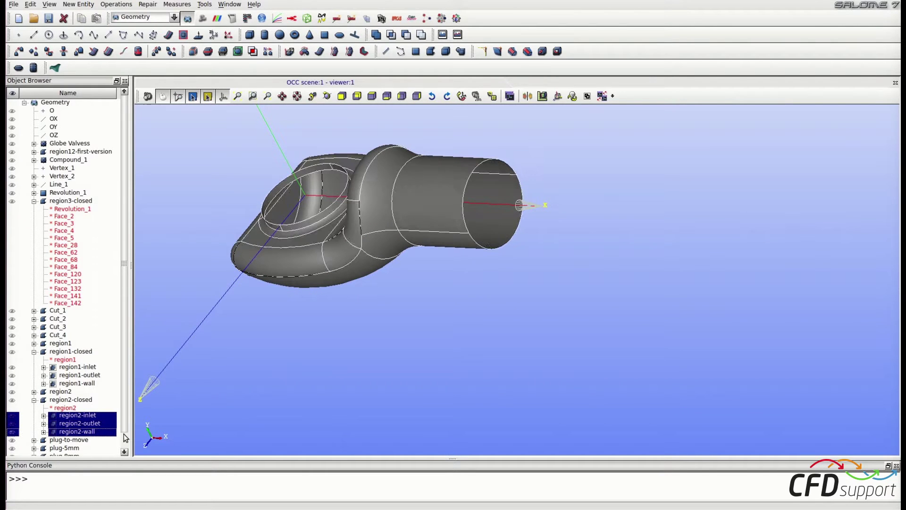
{"action": "right_click", "coordinate": [86, 417]}
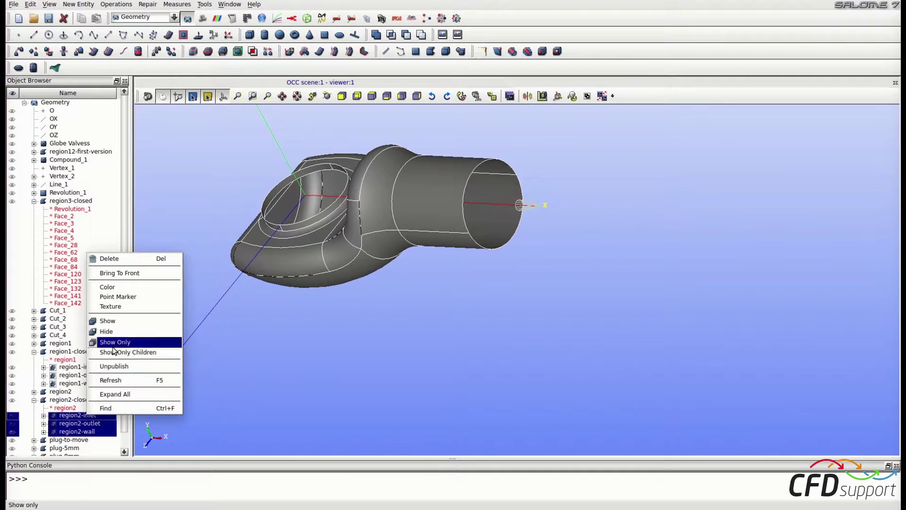
{"action": "left_click", "coordinate": [113, 344]}
{"action": "right_click_drag", "start_coordinate": [405, 205], "coordinate": [593, 194], "text": "ctrl"}
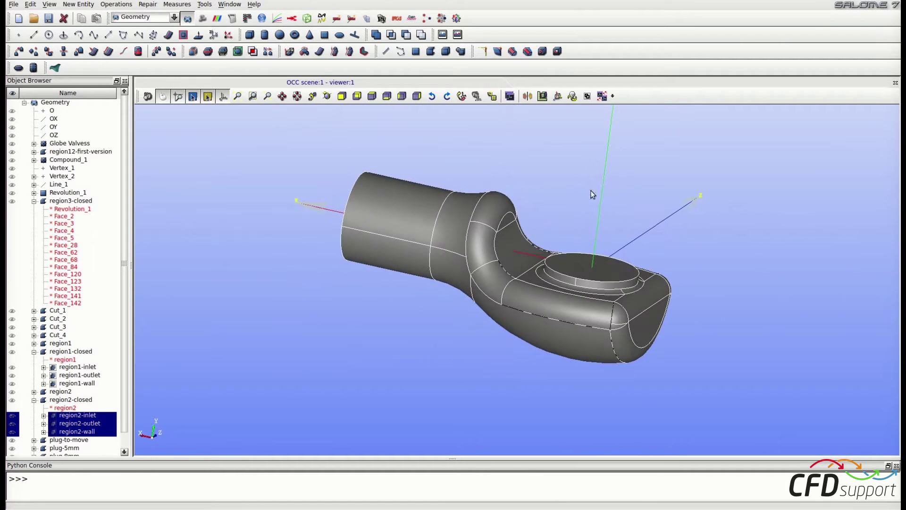
{"action": "right_click_drag", "start_coordinate": [466, 246], "coordinate": [505, 264], "text": "ctrl"}
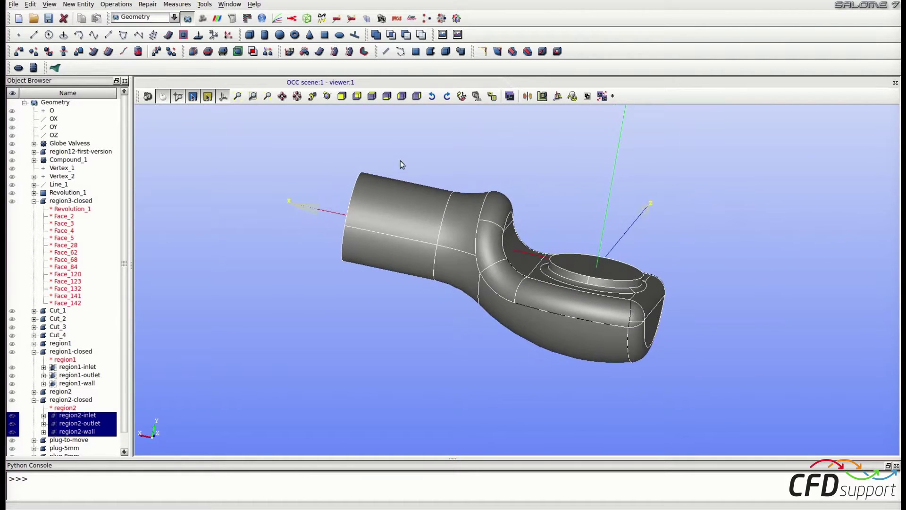
{"action": "left_click", "coordinate": [372, 96]}
Step: Show the region1 groups alongside region2, view the whole valve along -OZ, and start saving
{"action": "left_click", "coordinate": [89, 368]}
{"action": "key", "text": "shift+Down"}
{"action": "key", "text": "shift+Down"}
{"action": "right_click", "coordinate": [88, 365]}
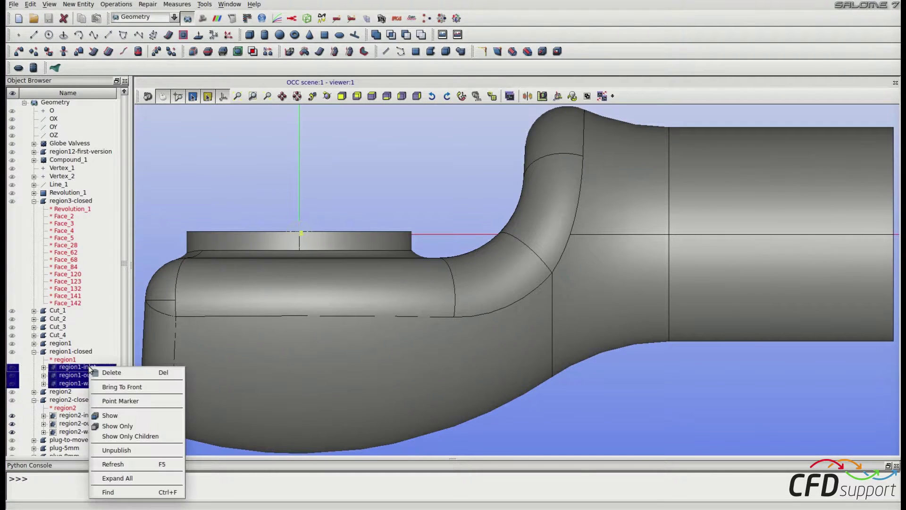
{"action": "left_click", "coordinate": [105, 410]}
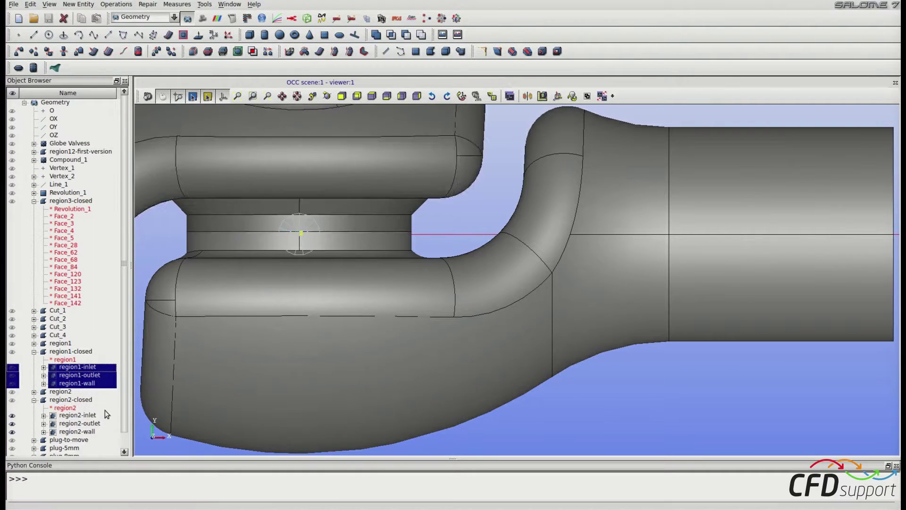
{"action": "left_click", "coordinate": [372, 96]}
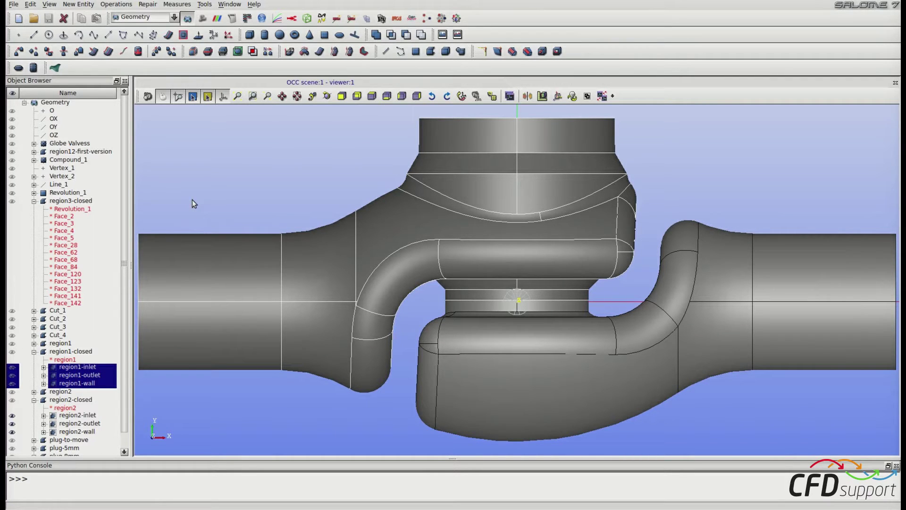
{"action": "key", "text": "ctrl+s"}
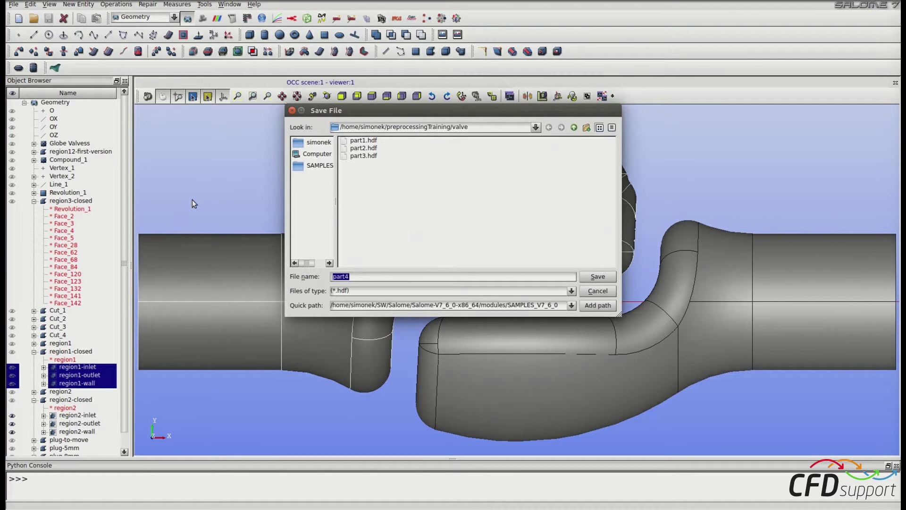
Step: Save the study as part4.hdf beside part1, part2 and part3
{"action": "left_click", "coordinate": [361, 277]}
{"action": "left_click", "coordinate": [596, 278]}
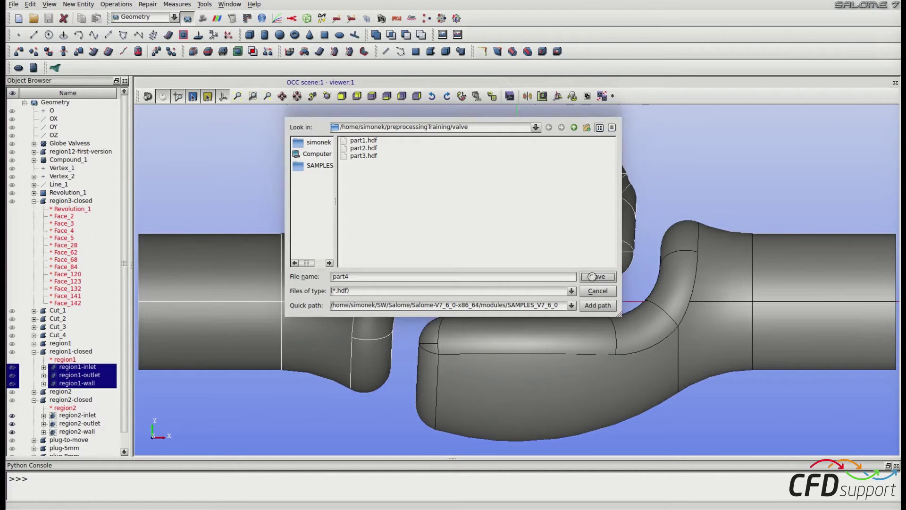